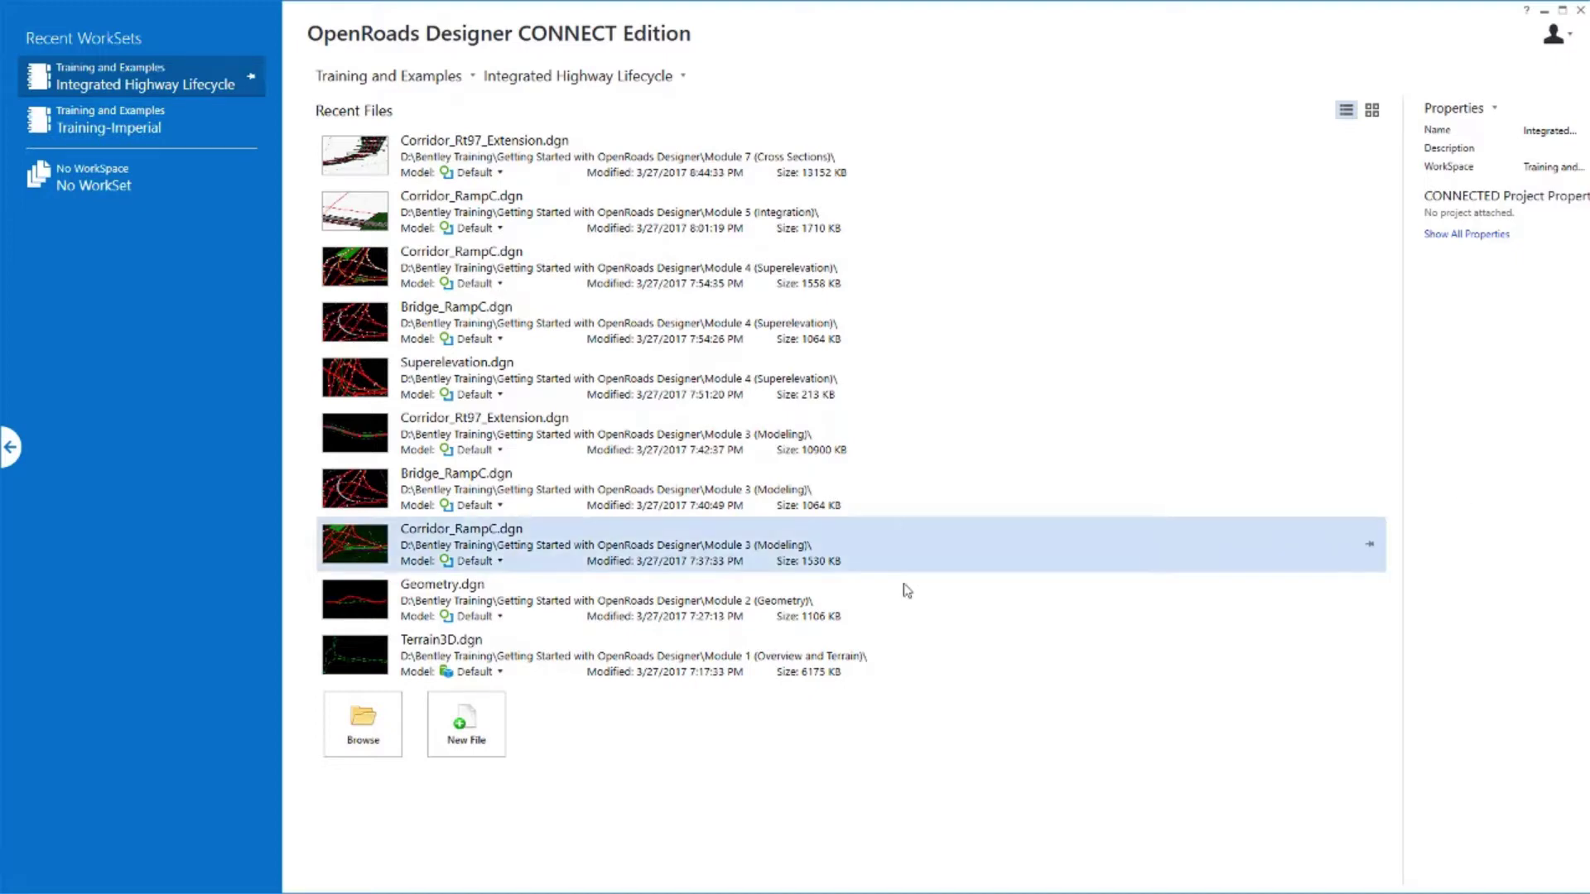
Open Corridor_Rt97_Extension.dgn from the Module 8 (Cross Sections - Dynamics) folder.
{"action": "left_click", "coordinate": [366, 728]}
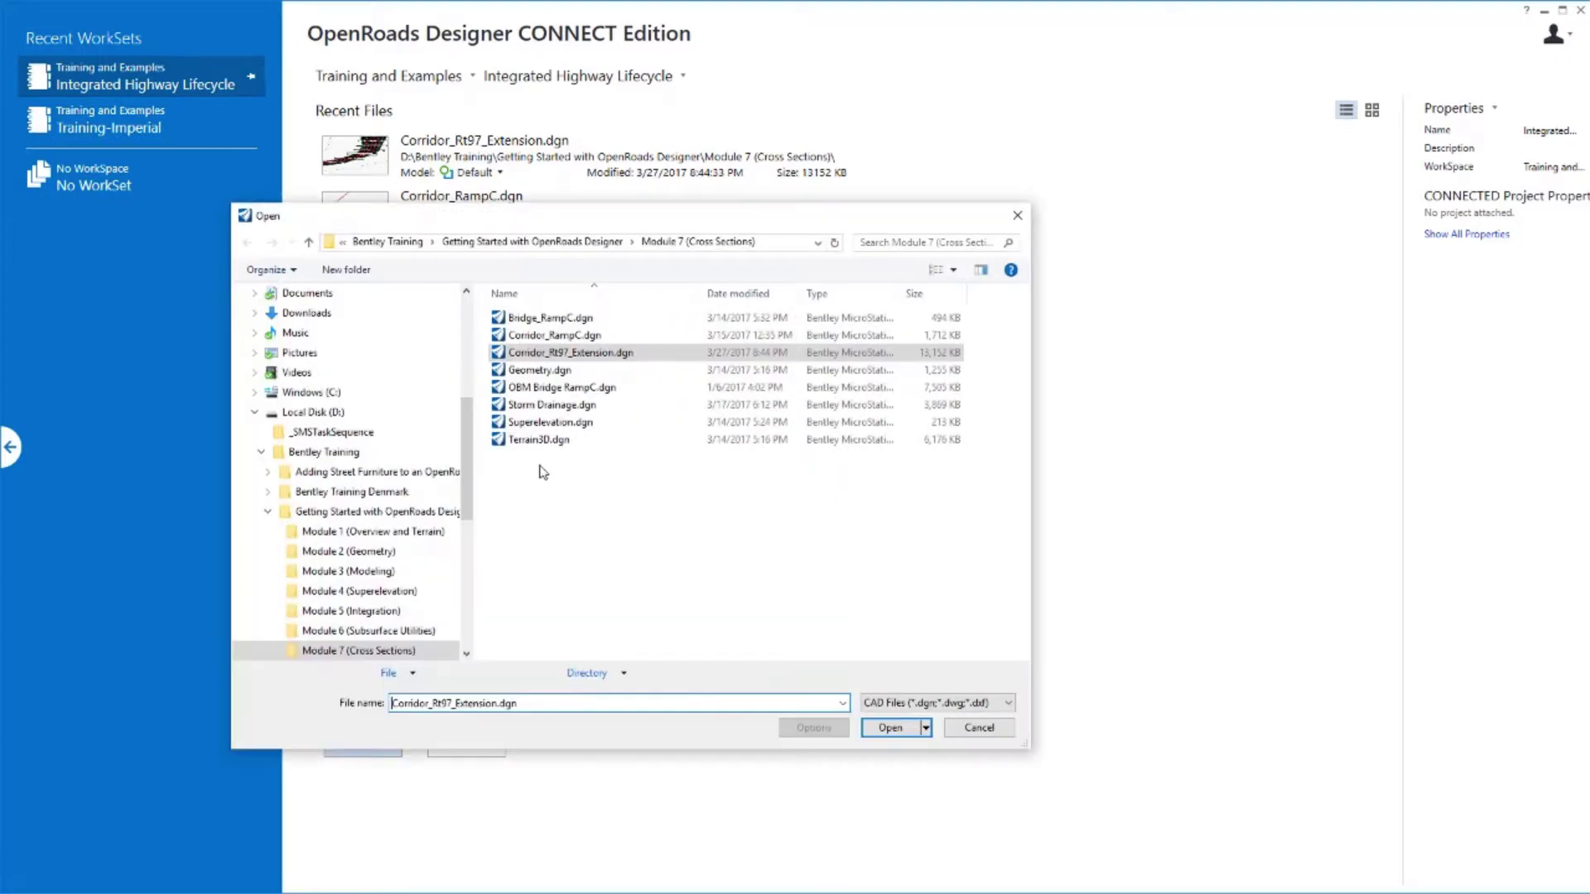
{"action": "left_click", "coordinate": [463, 655]}
{"action": "left_click", "coordinate": [462, 652]}
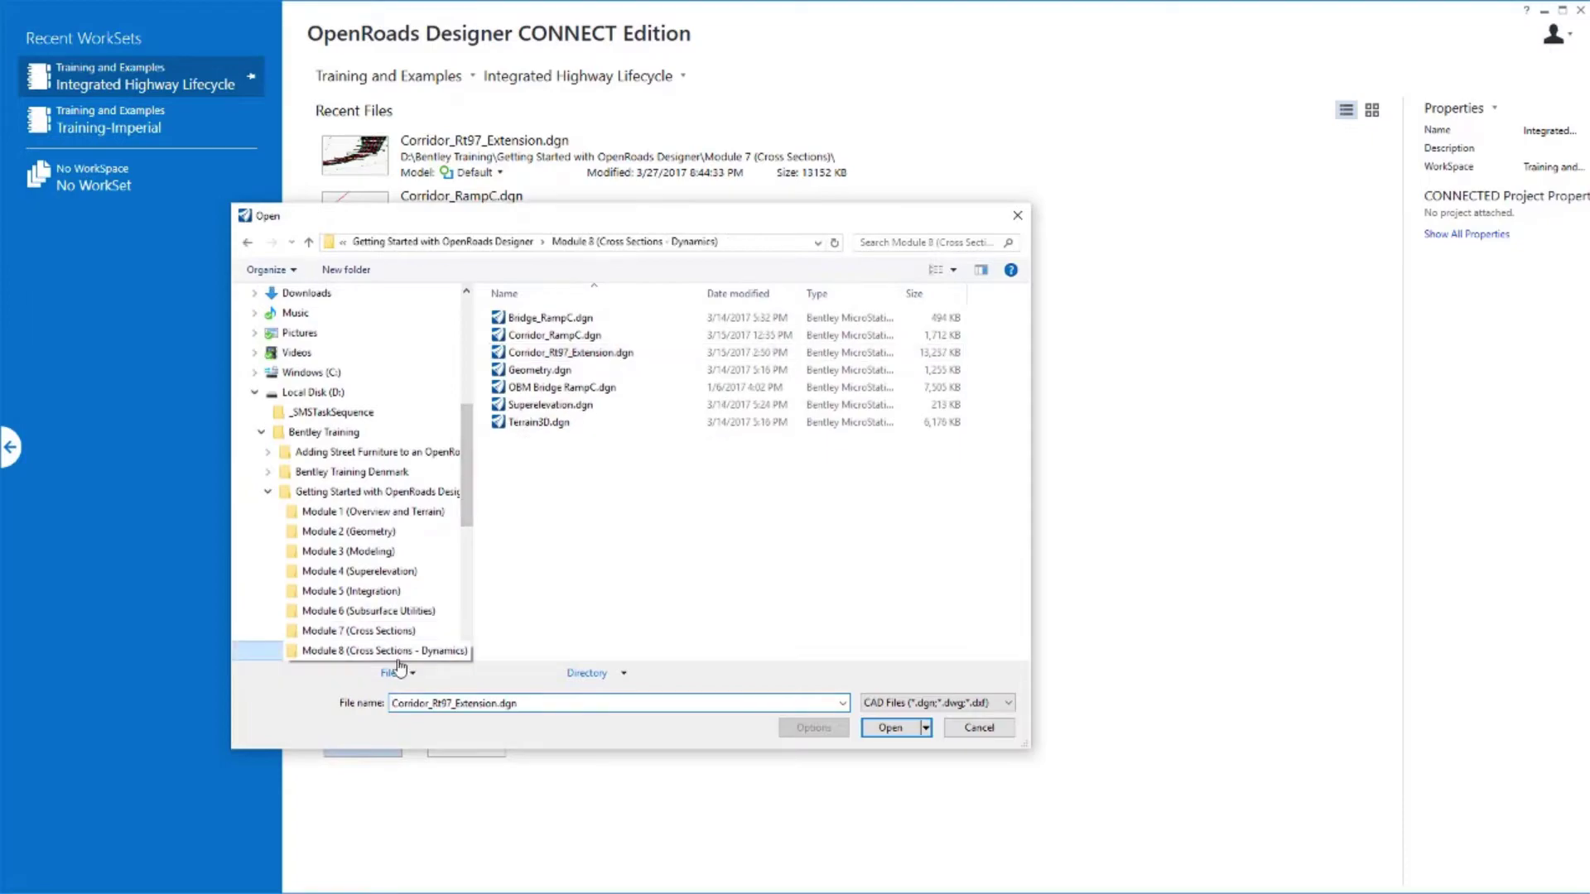
{"action": "double_click", "coordinate": [572, 354]}
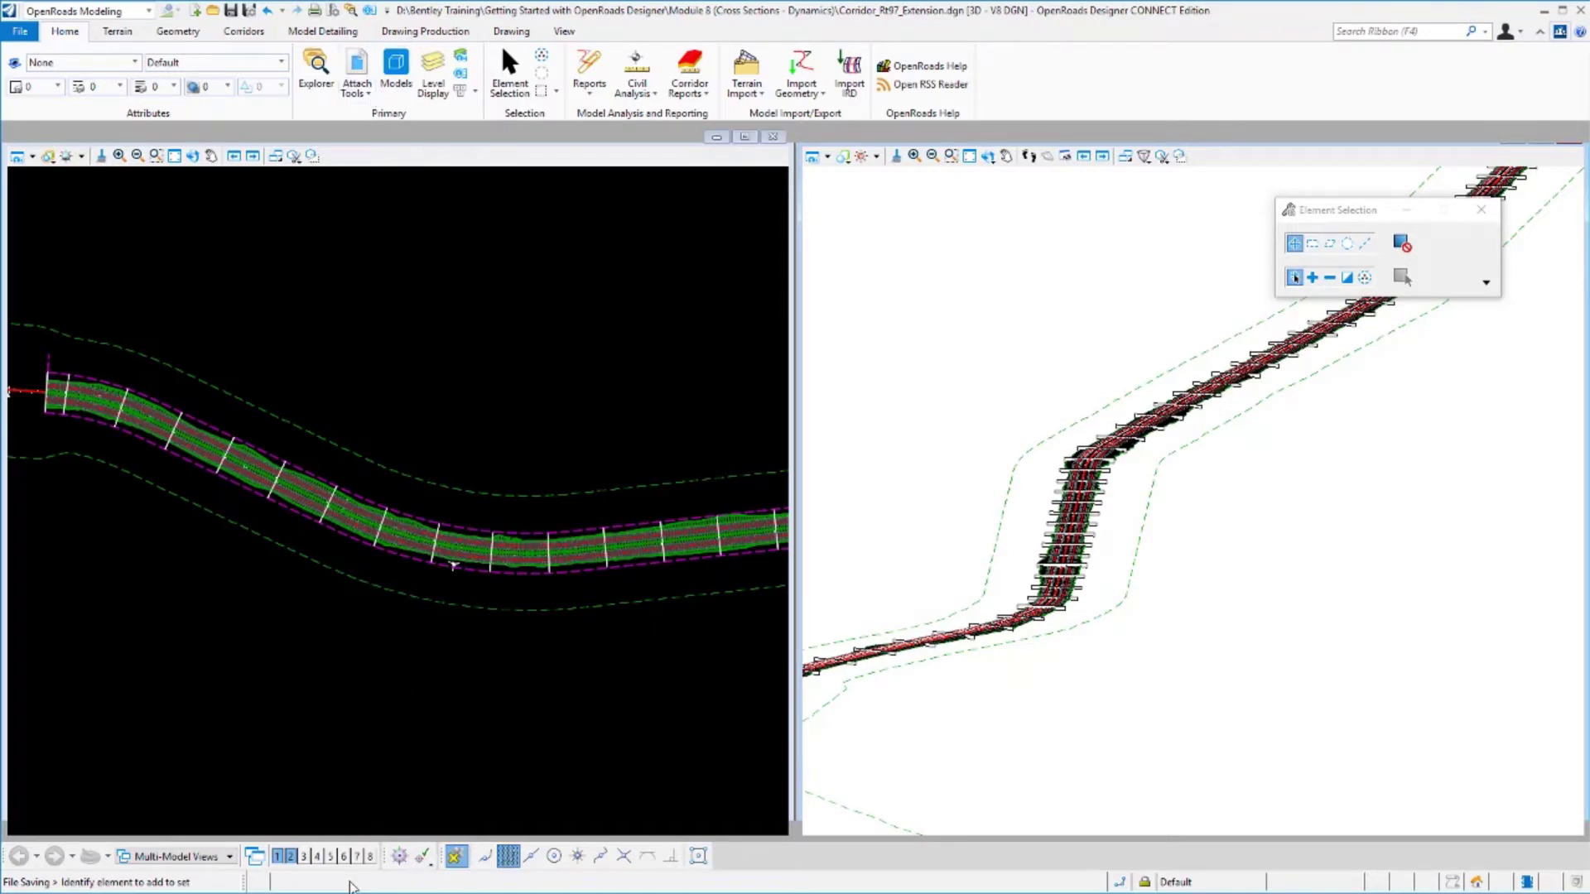
Open the 17+500.000 cross-section model from the Models list.
{"action": "left_click", "coordinate": [396, 71]}
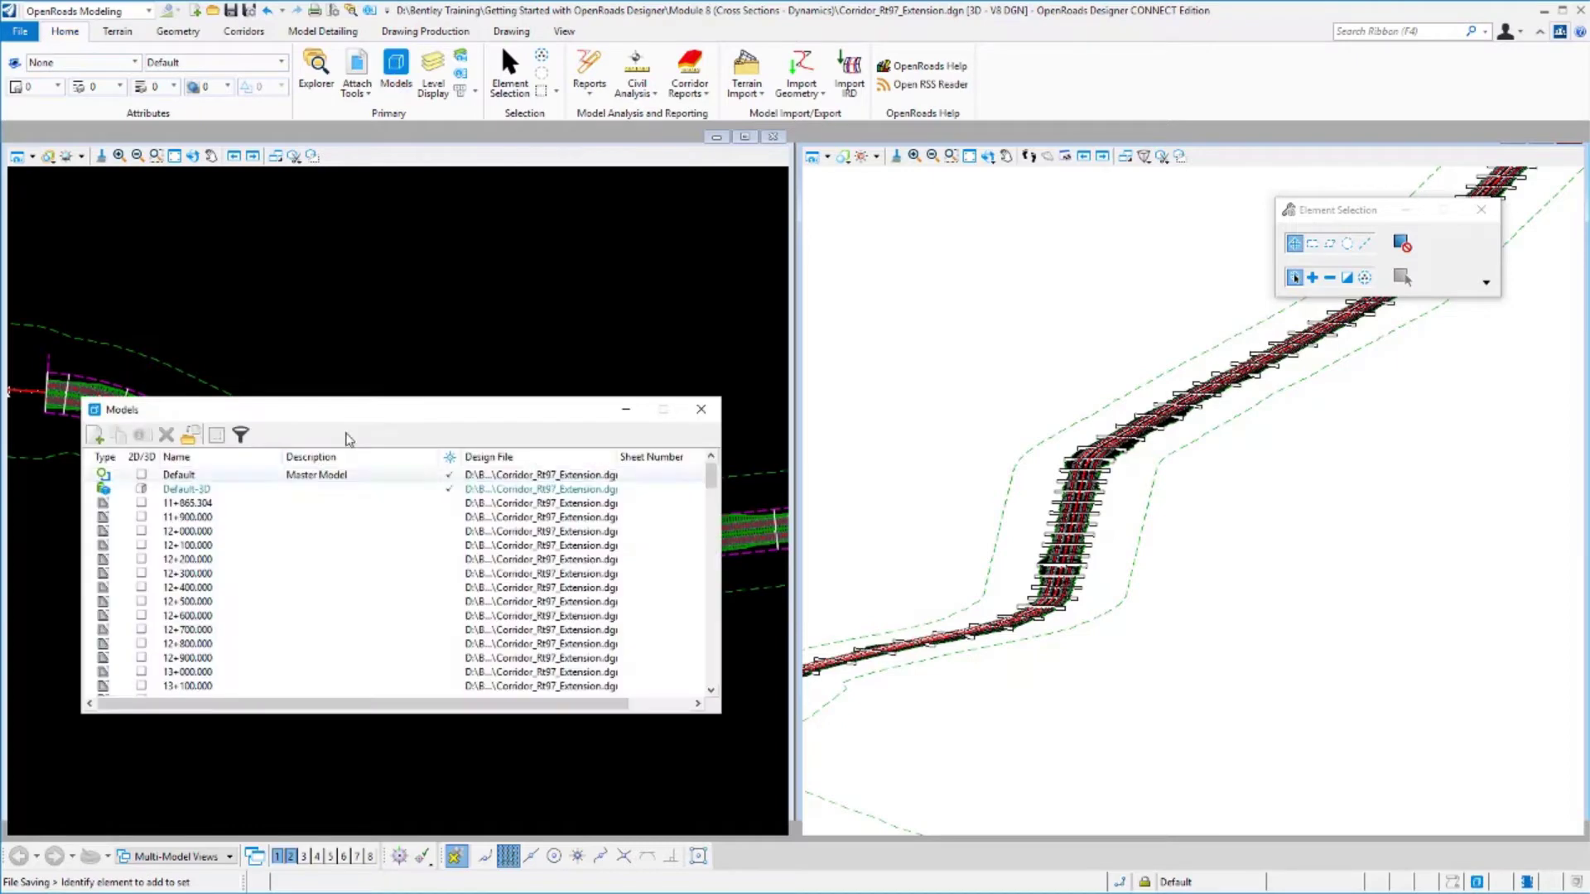
{"action": "left_click_drag", "start_coordinate": [710, 478], "coordinate": [710, 557]}
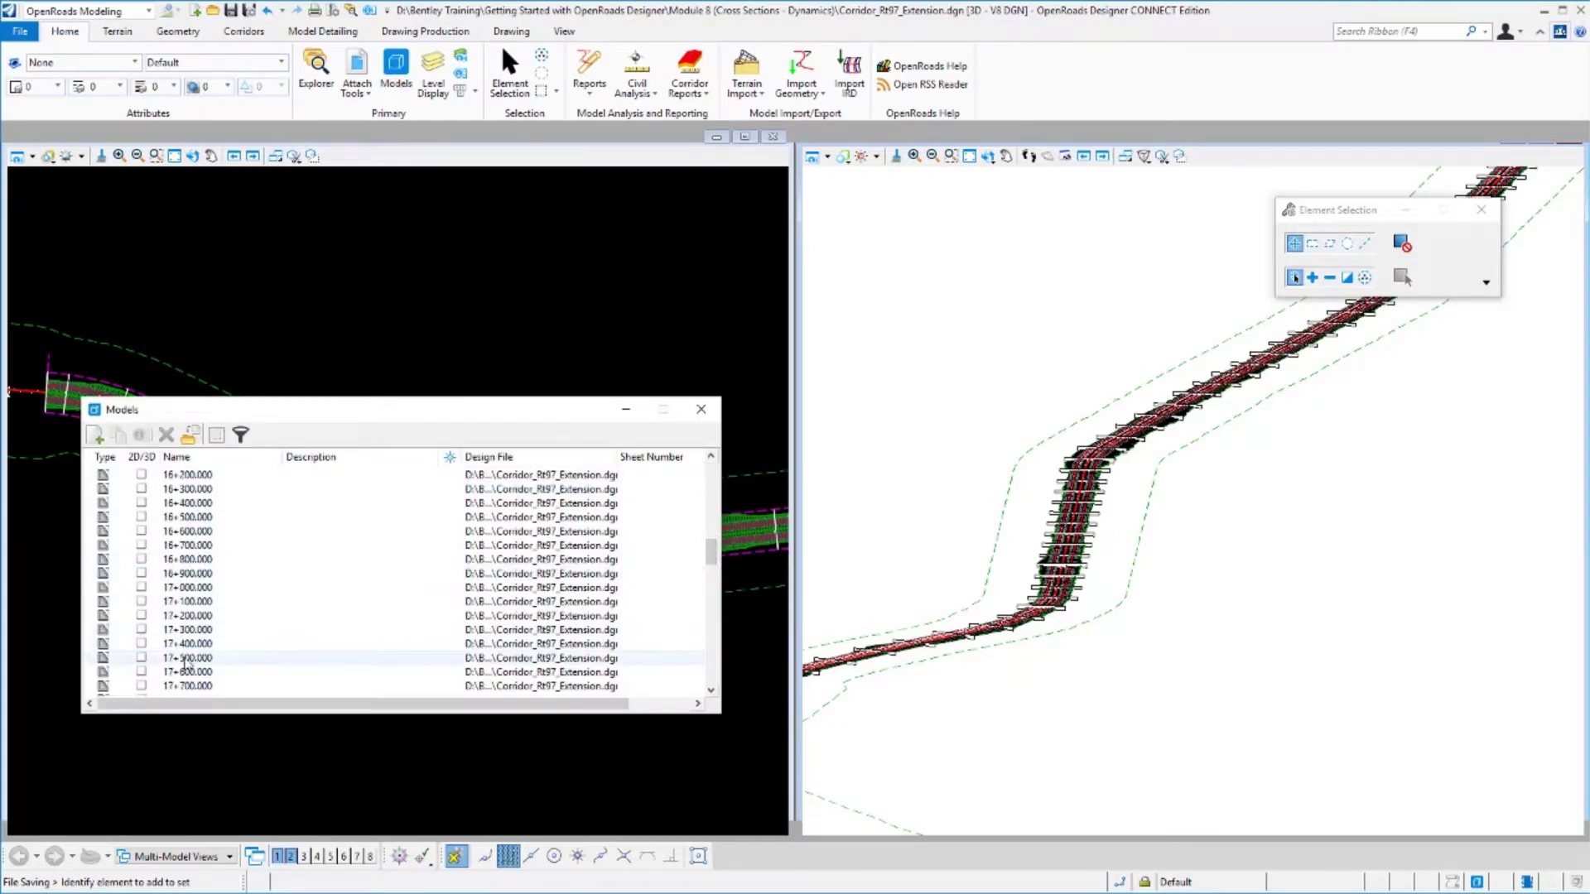
{"action": "left_click", "coordinate": [186, 660]}
{"action": "double_click", "coordinate": [185, 660]}
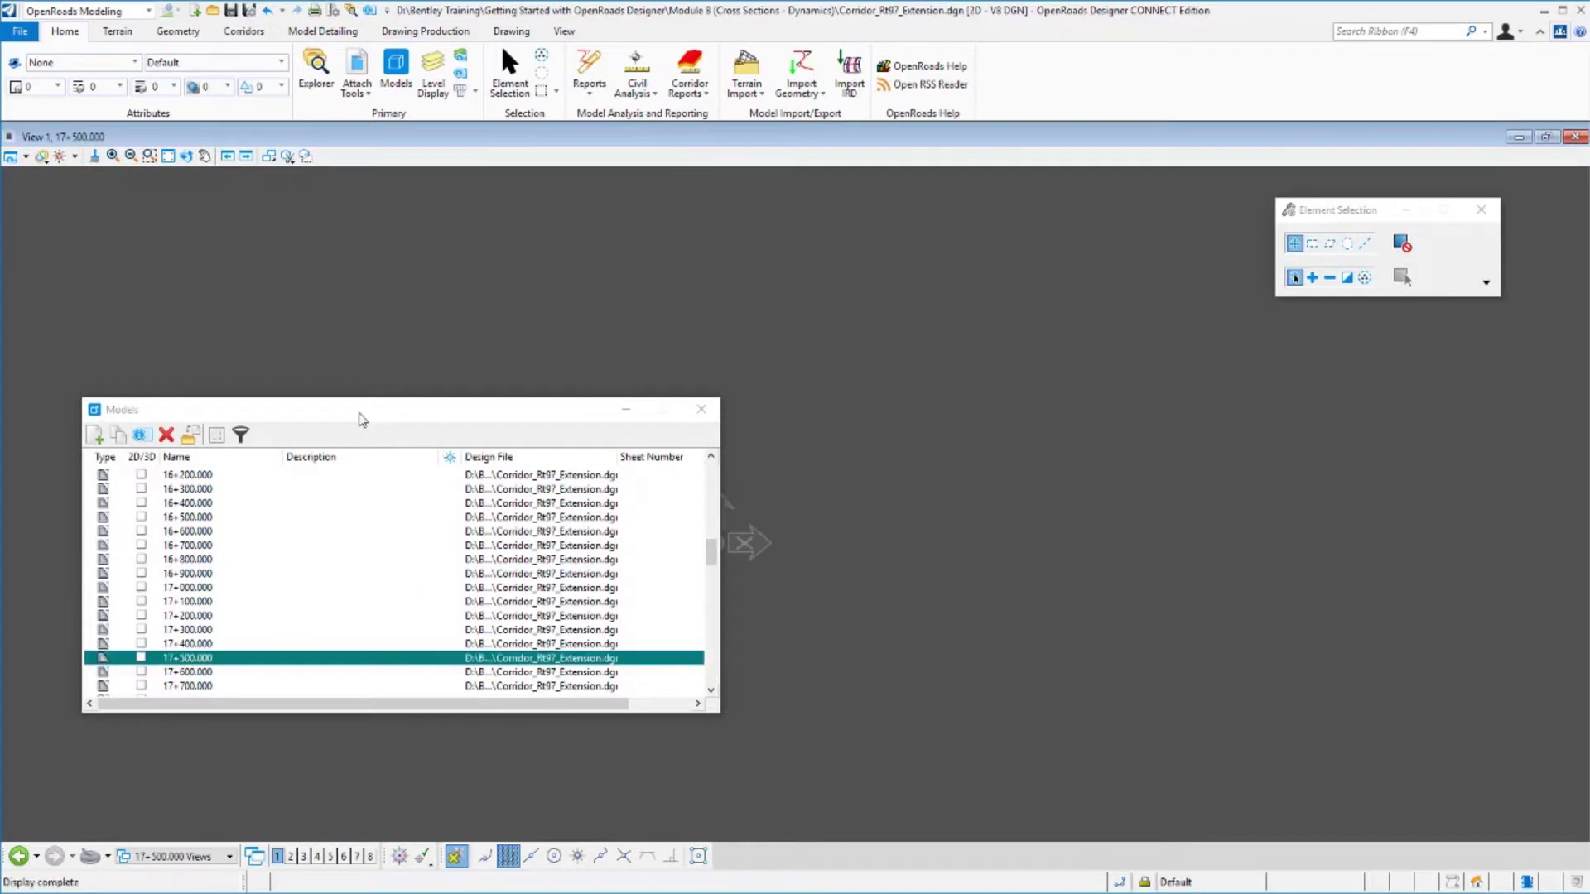
{"action": "left_click_drag", "start_coordinate": [362, 420], "coordinate": [1398, 418]}
Fit and zoom in on the 17+500.000 roadway section, then bring up the saved views list.
{"action": "left_click", "coordinate": [169, 156]}
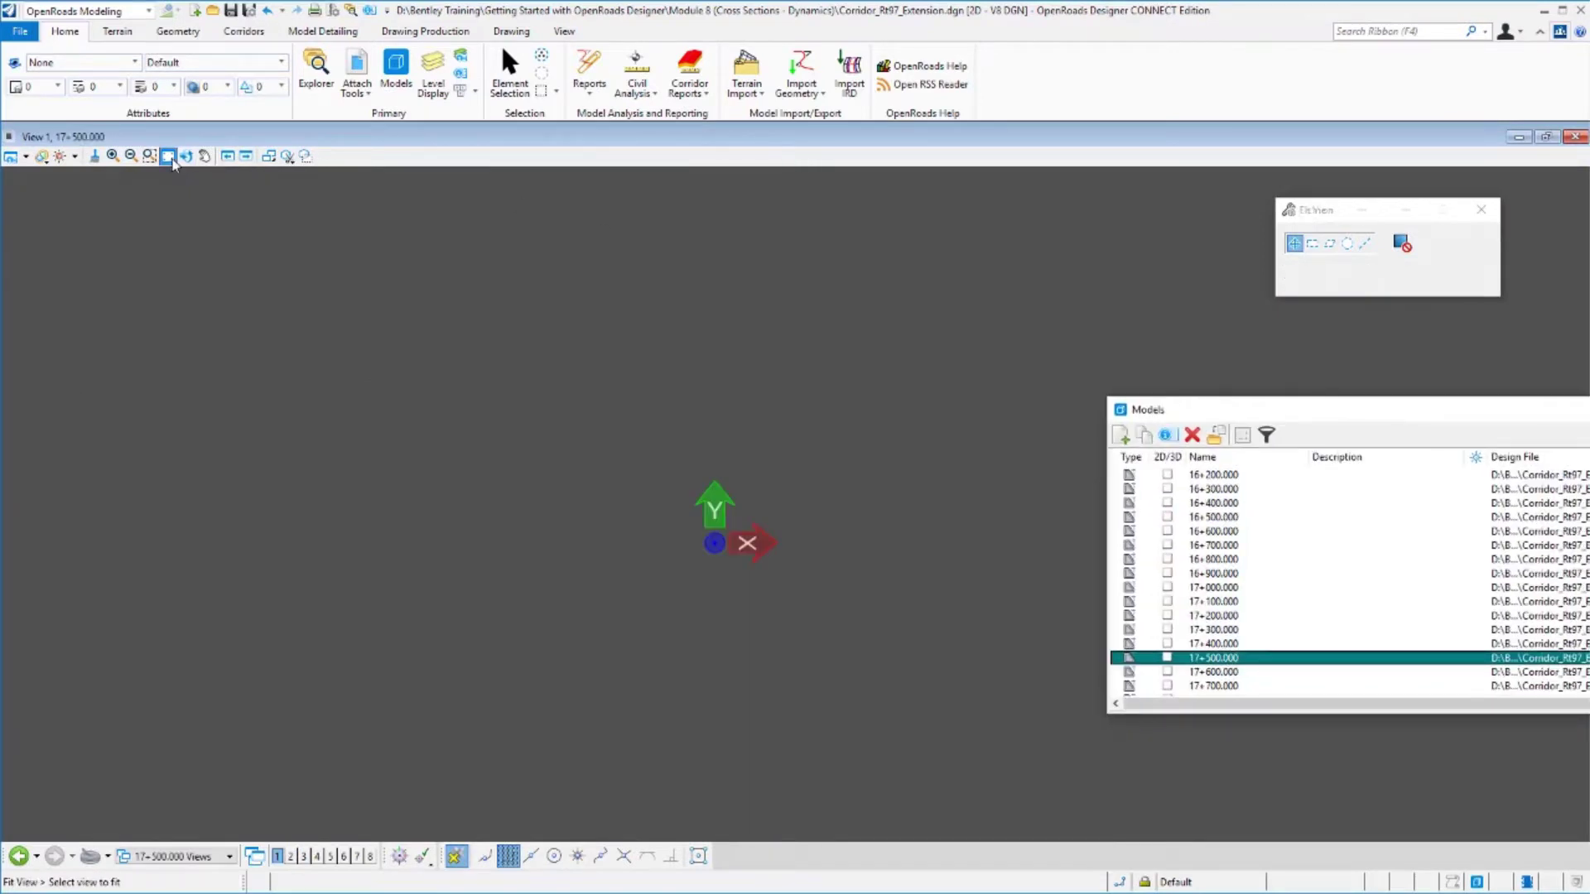
{"action": "left_click", "coordinate": [812, 549]}
{"action": "left_click_drag", "start_coordinate": [1245, 414], "coordinate": [1056, 679]}
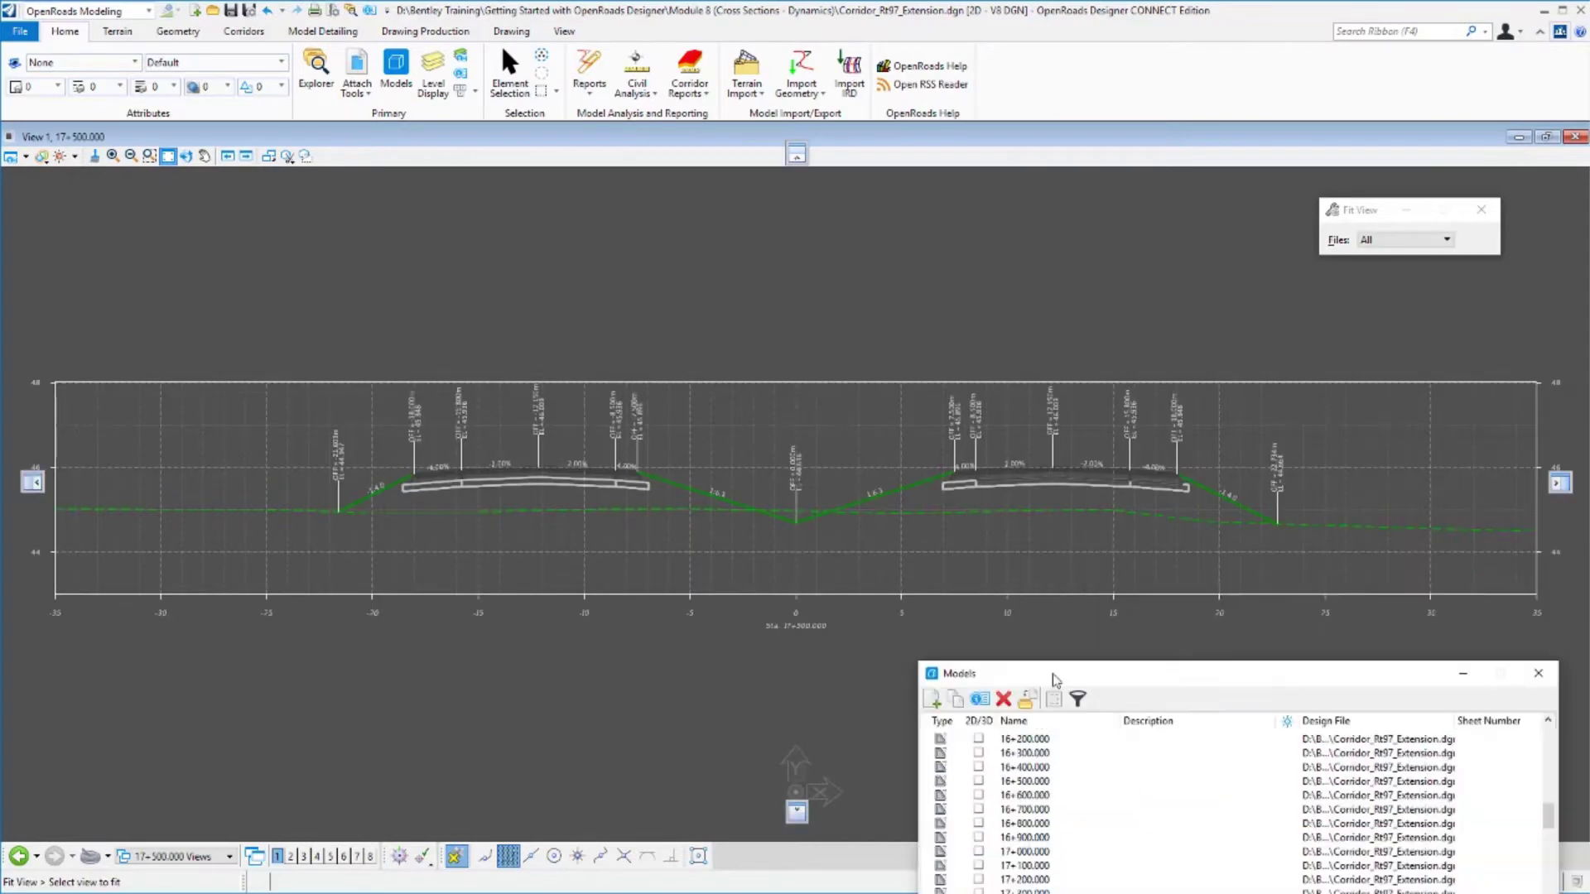
{"action": "scroll", "coordinate": [1251, 497], "scroll_direction": "up", "scroll_amount": 5}
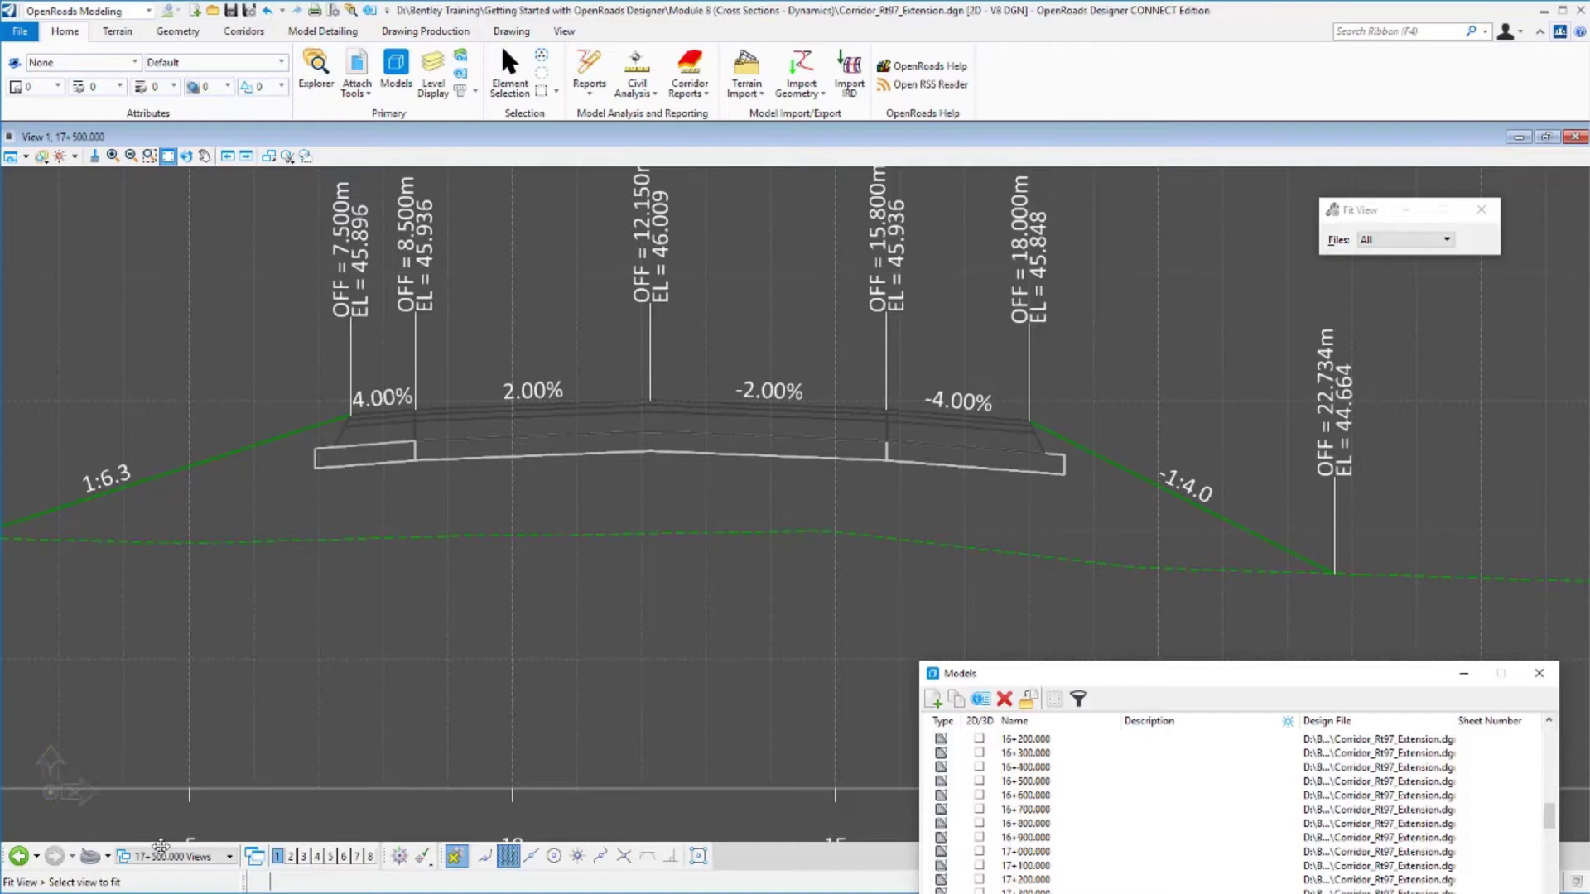
{"action": "left_click", "coordinate": [182, 856]}
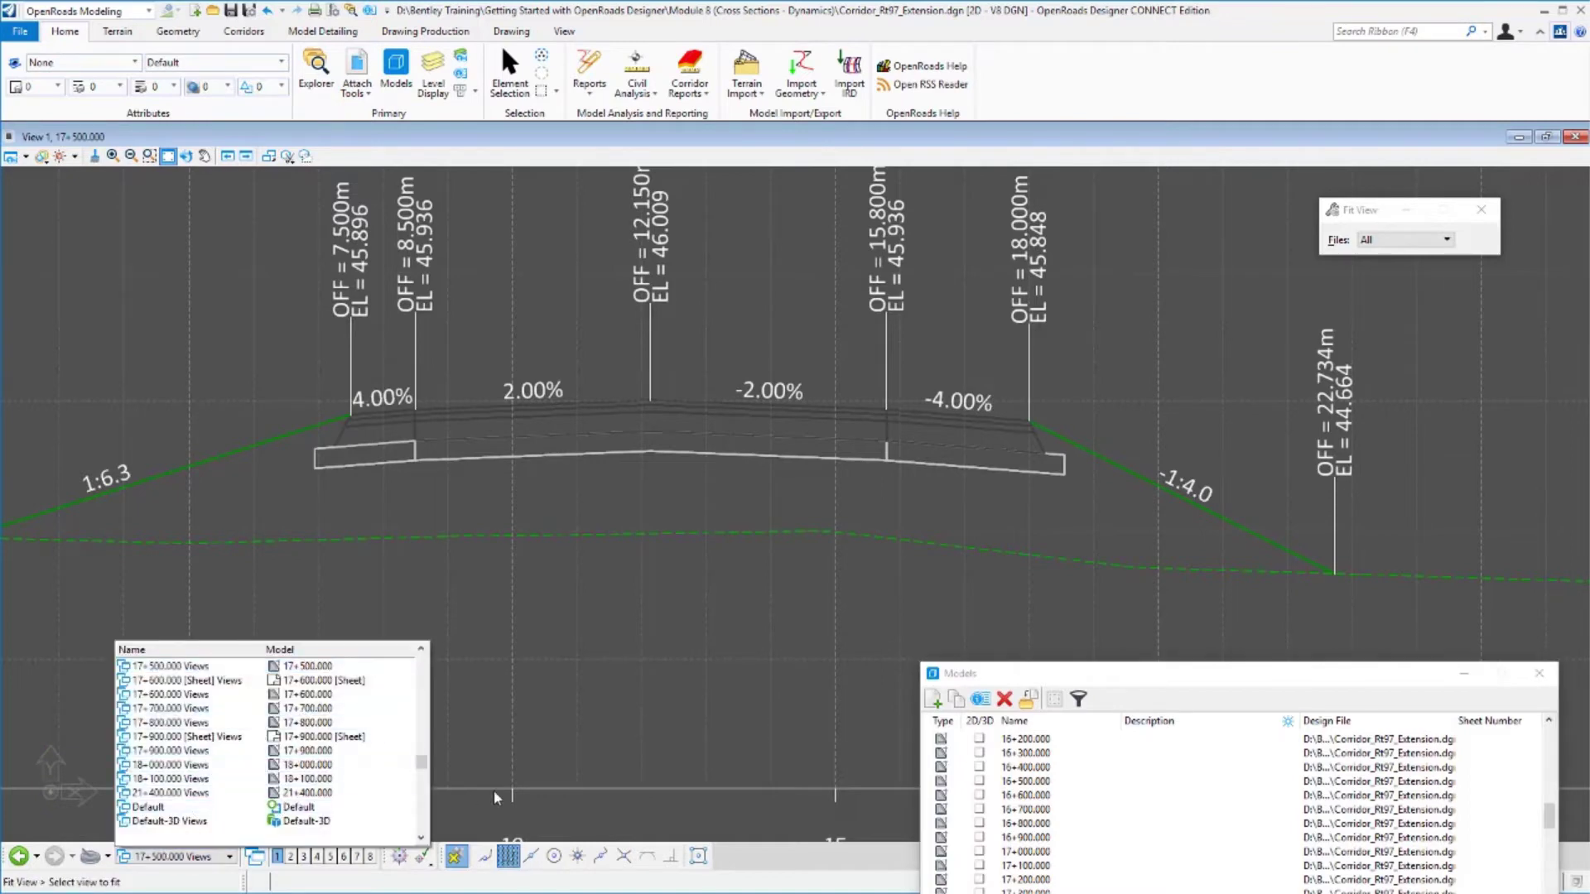
{"action": "scroll", "coordinate": [267, 795], "scroll_direction": "down", "scroll_amount": 1}
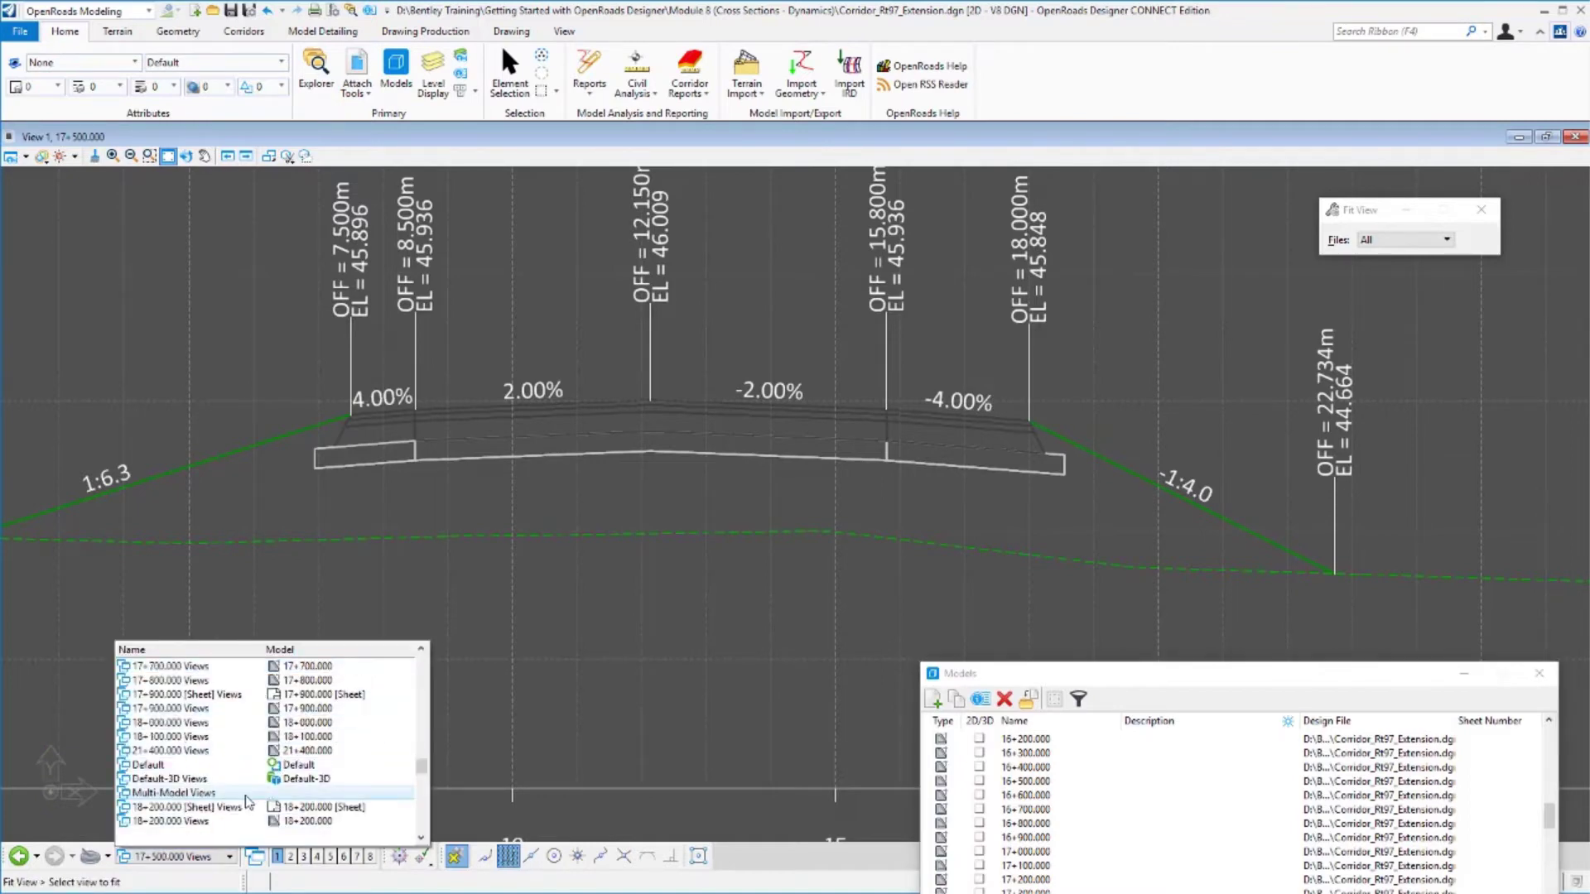
Return to Multi-Model Views and open the 4 Lane Divided Highway template drop for editing.
{"action": "left_click", "coordinate": [253, 794]}
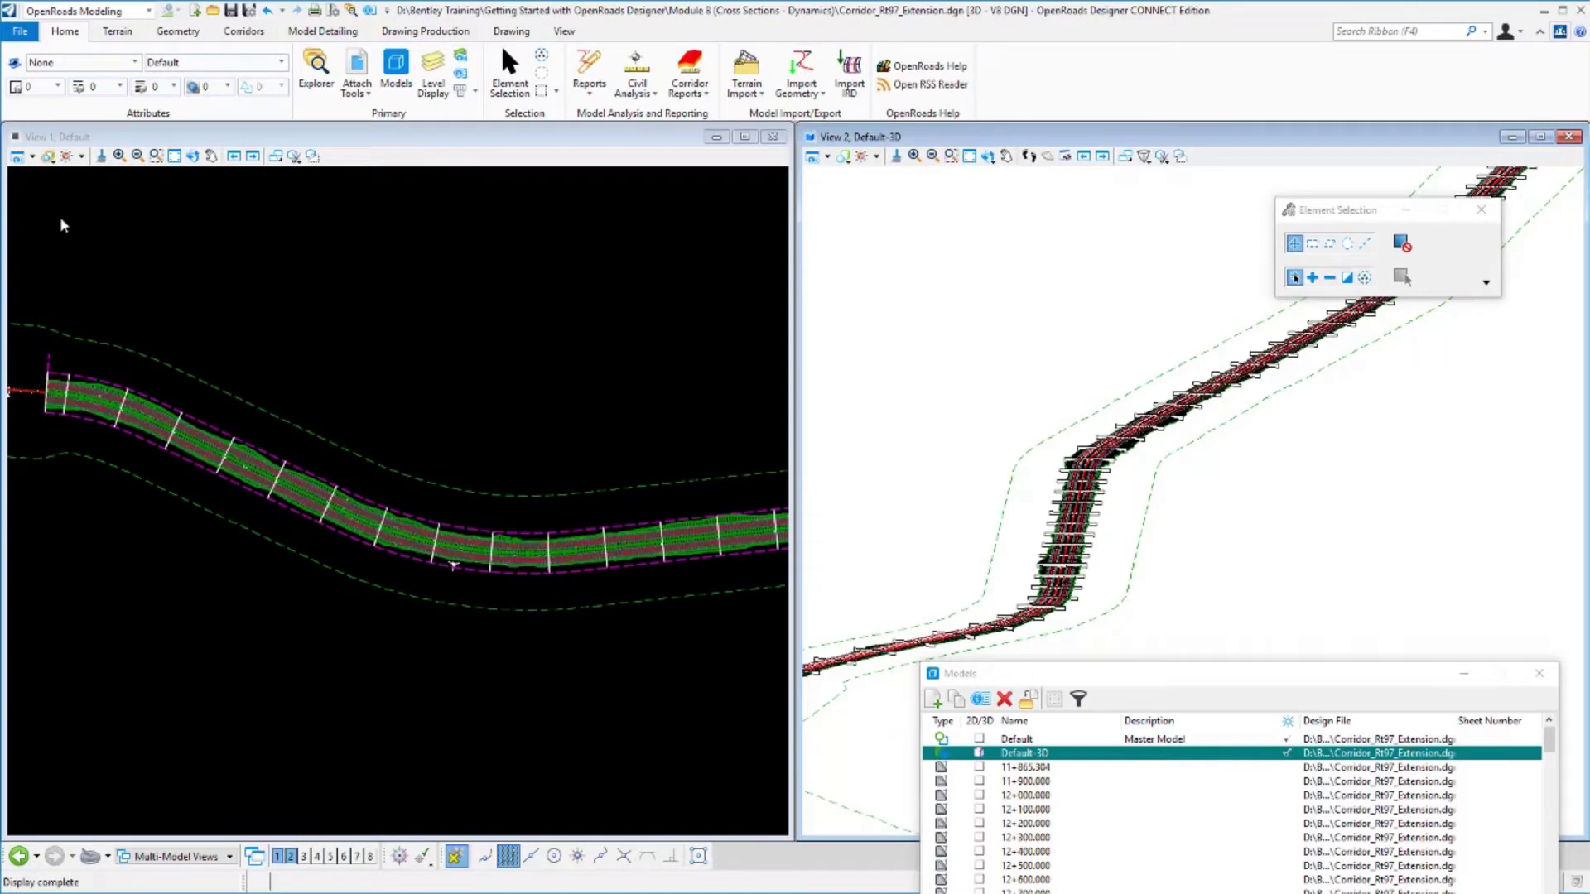
{"action": "left_click", "coordinate": [182, 141]}
{"action": "left_click", "coordinate": [244, 31]}
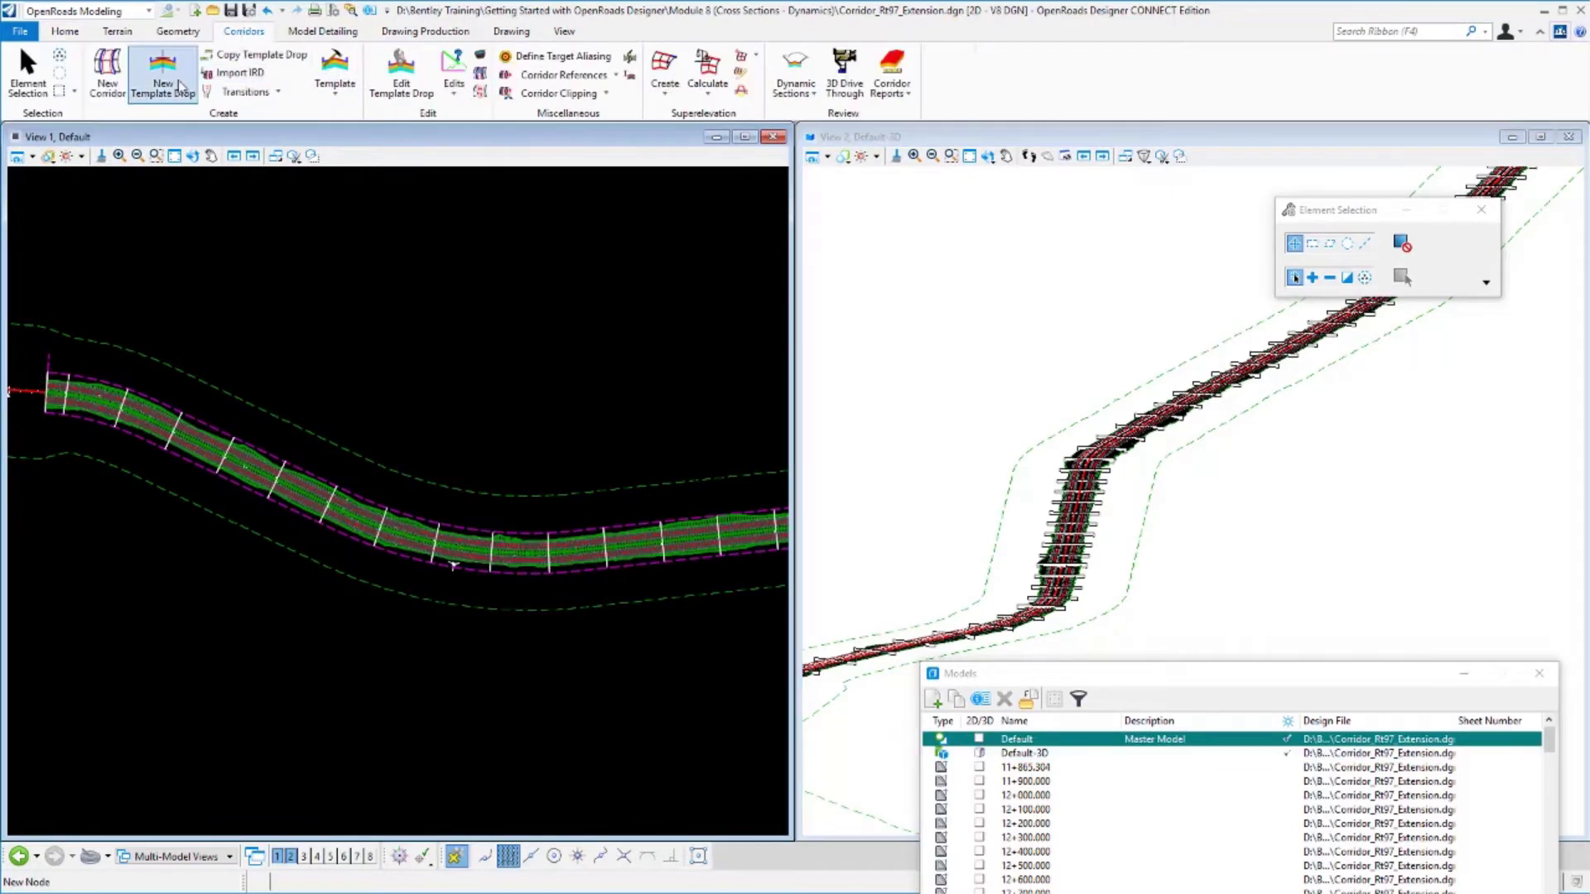
{"action": "left_click", "coordinate": [48, 368]}
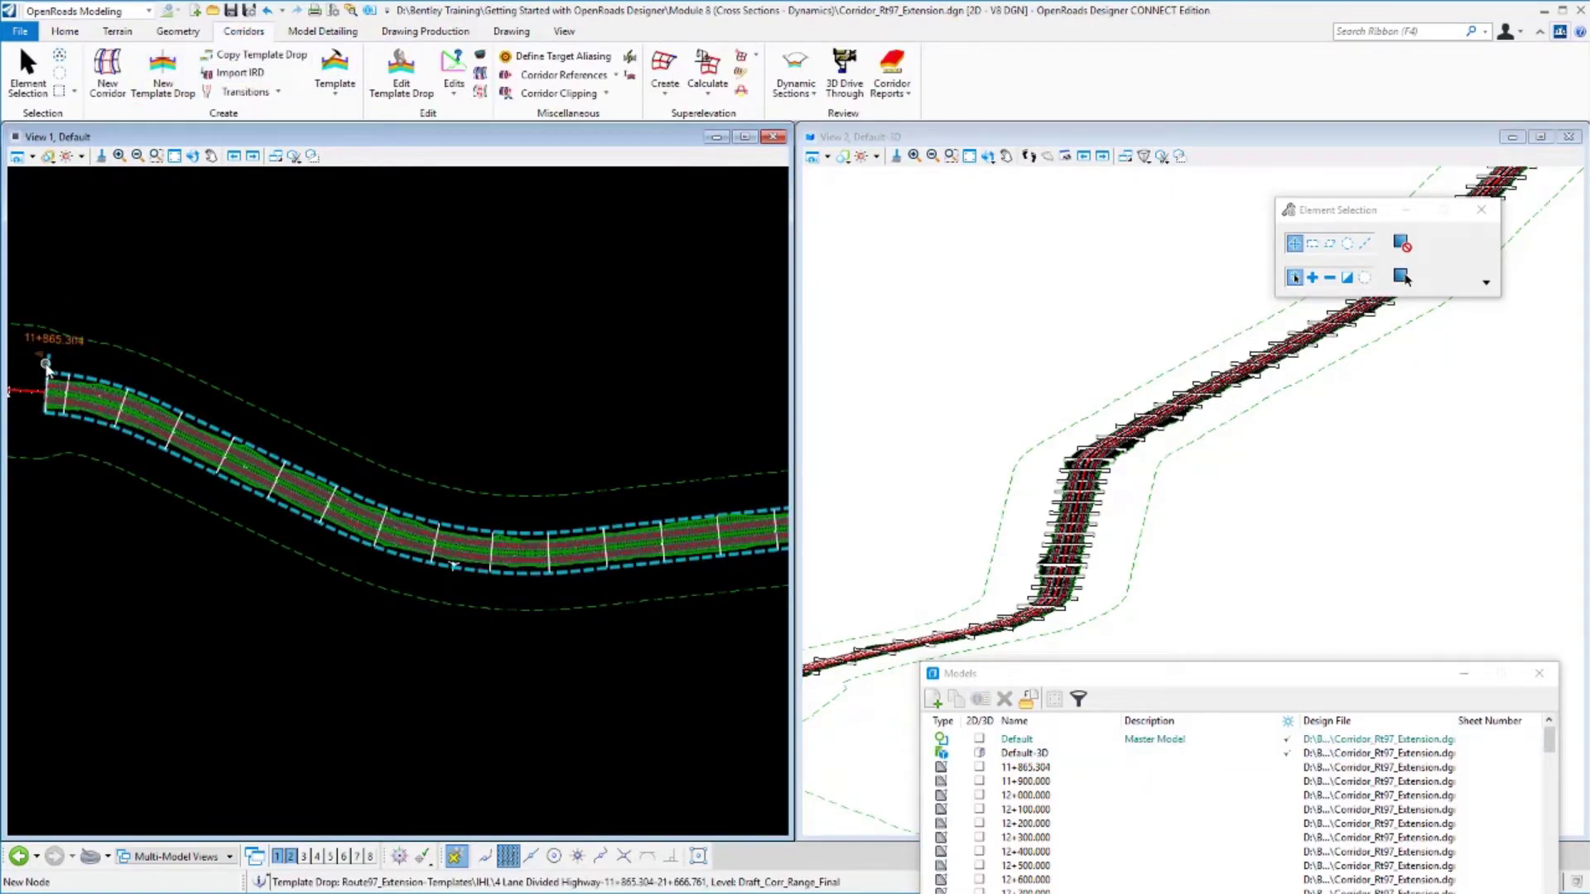
{"action": "mouse_move", "coordinate": [47, 369]}
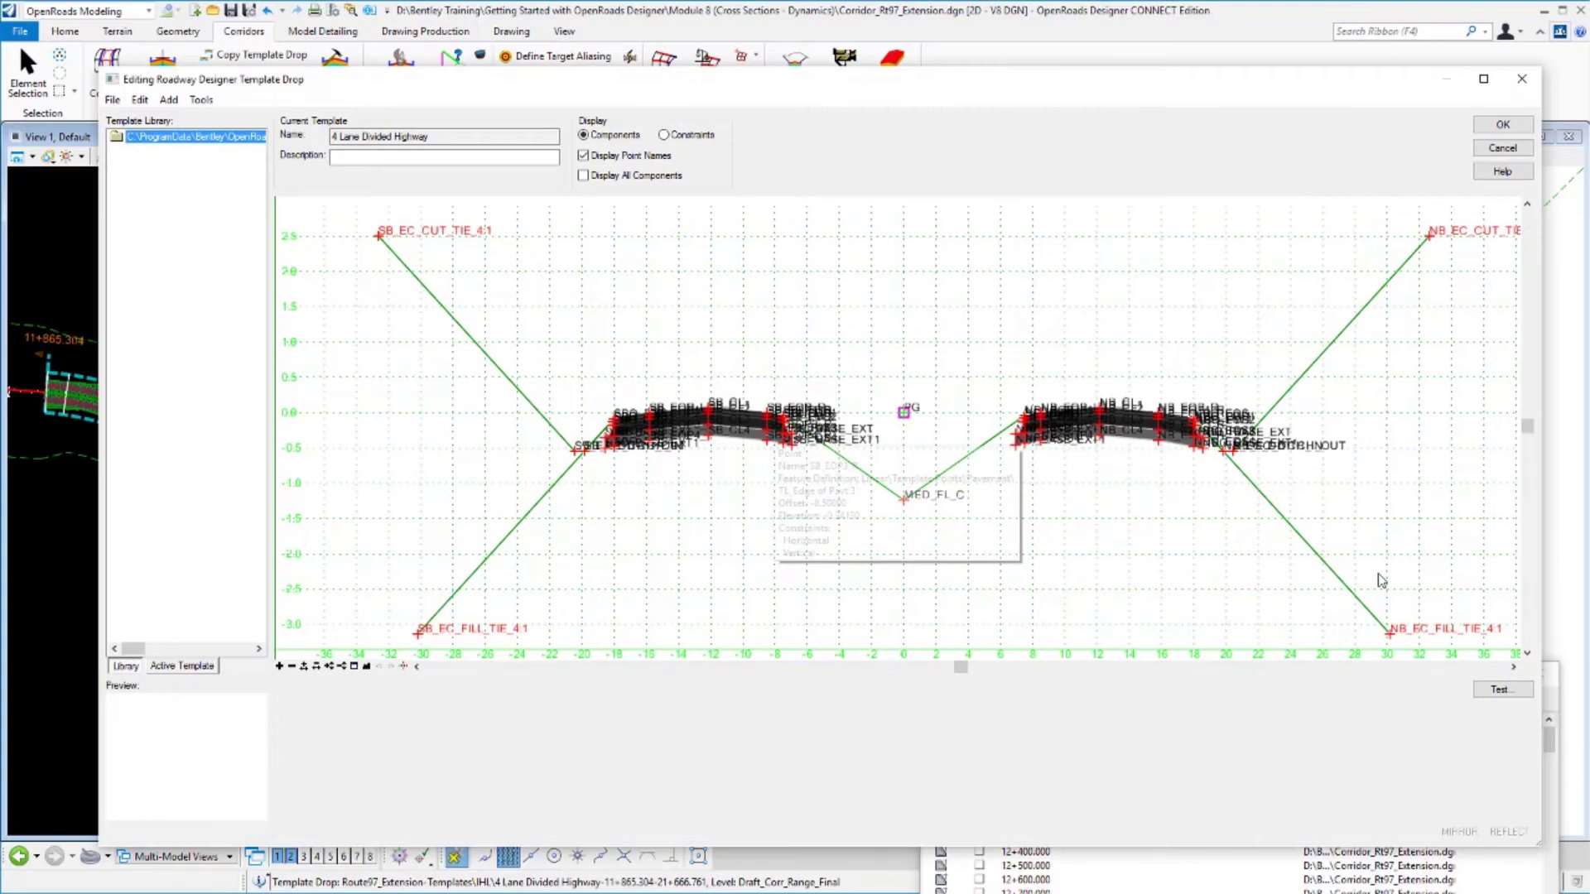
Set NB_EC_FILL_TIE_4:1 Constraint 2 slope to 33.33% (3:1) and accept the template drop.
{"action": "scroll", "coordinate": [1384, 638], "scroll_direction": "up", "scroll_amount": 1}
{"action": "mouse_move", "coordinate": [1385, 639]}
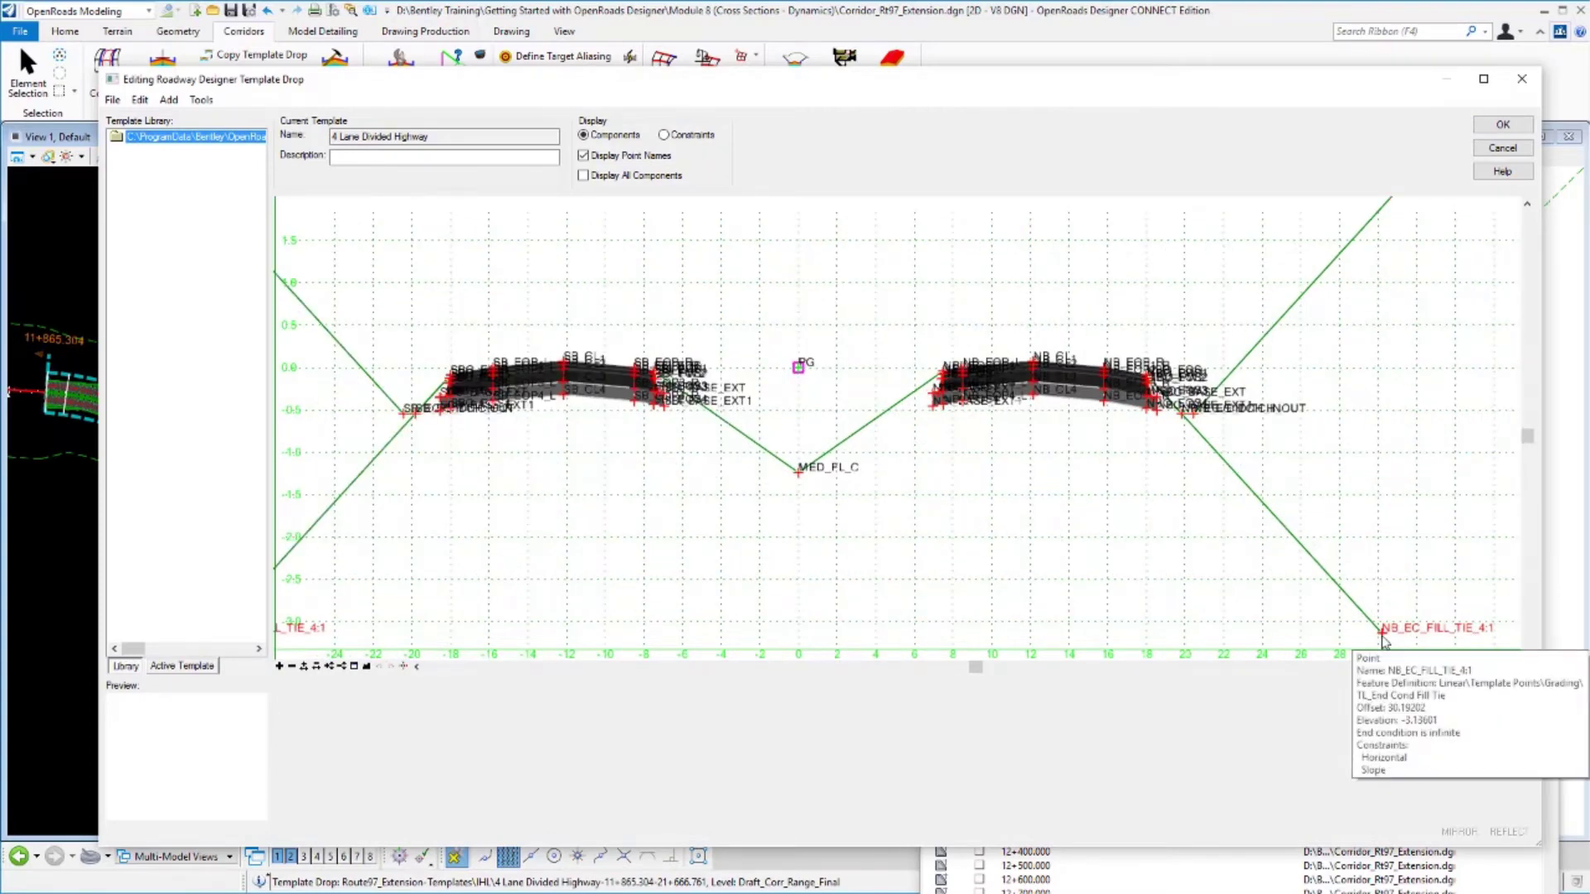
{"action": "double_click", "coordinate": [1383, 634]}
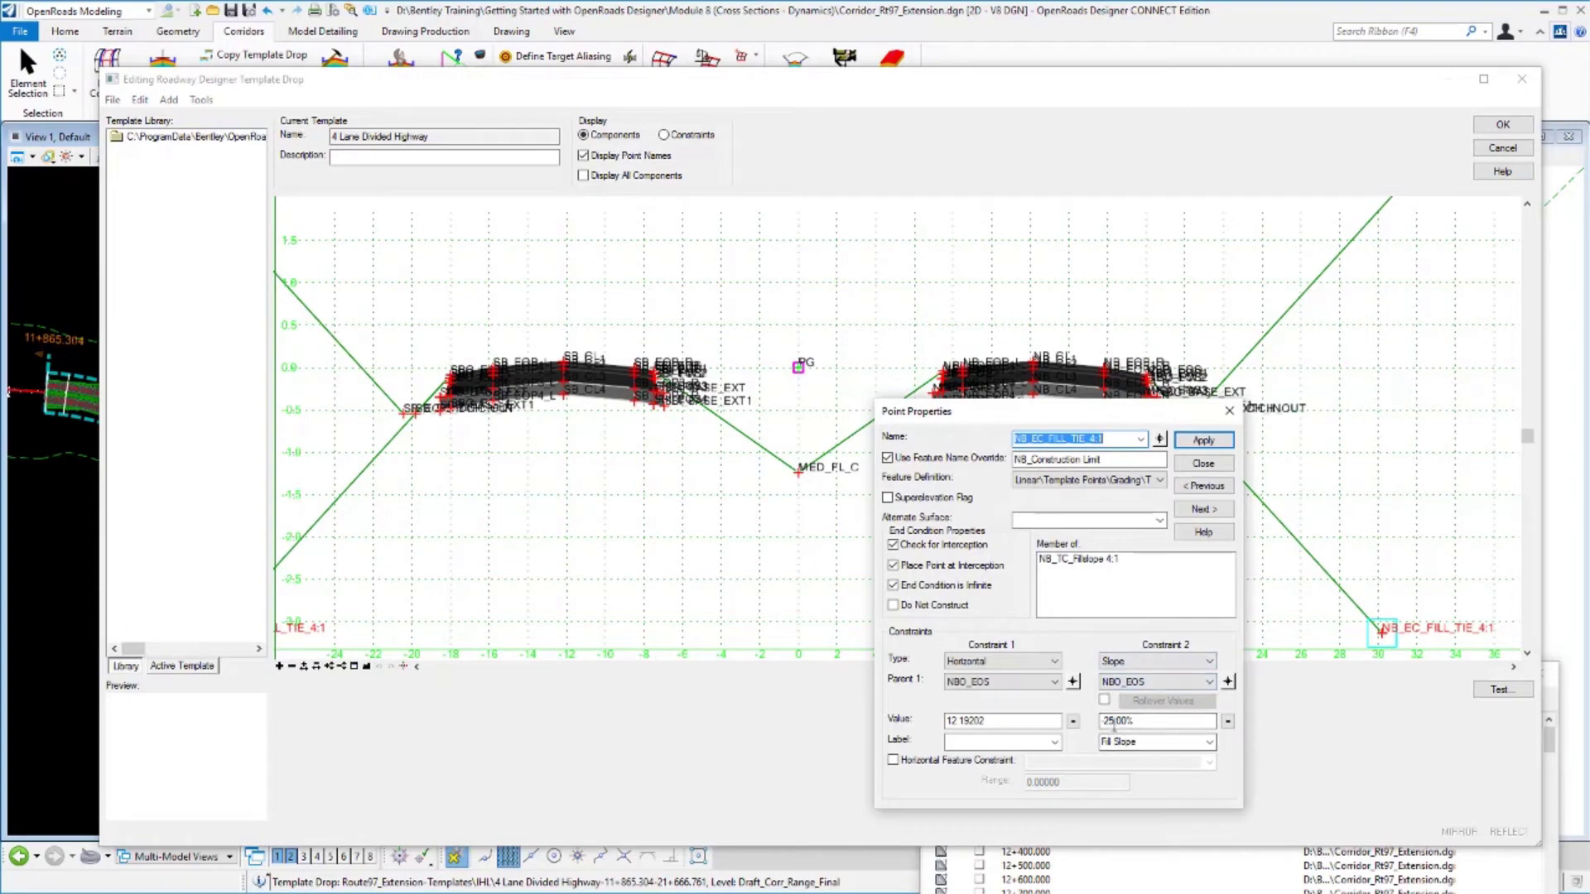
{"action": "left_click", "coordinate": [1145, 721]}
{"action": "left_click_drag", "start_coordinate": [1146, 721], "coordinate": [1081, 724]}
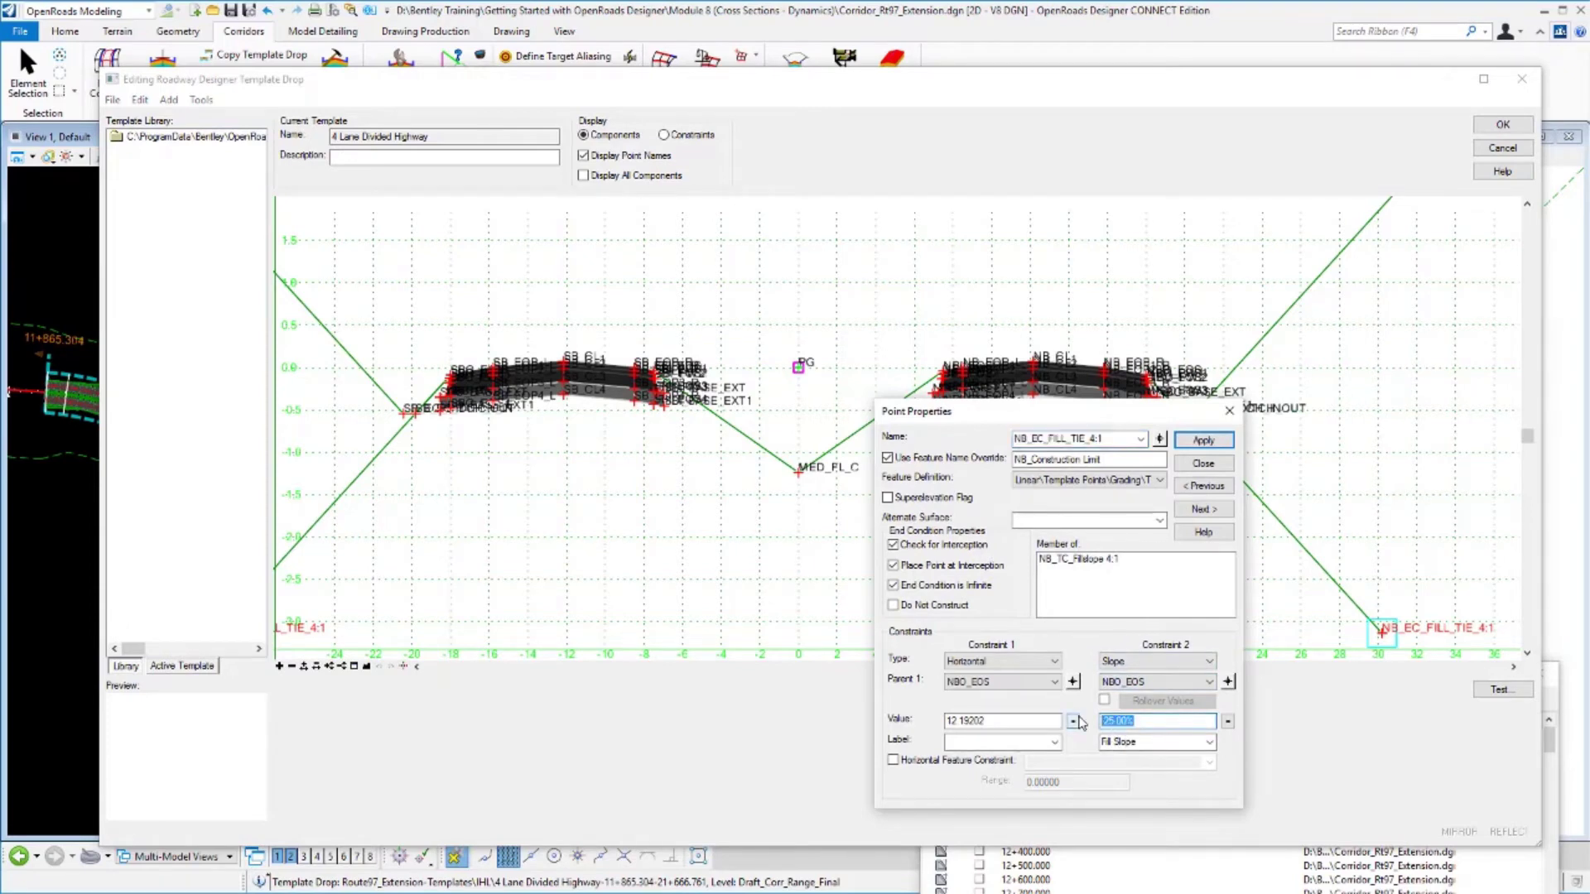
{"action": "key", "text": "BackSpace"}
{"action": "key", "text": "Tab"}
{"action": "left_click", "coordinate": [1203, 441]}
{"action": "left_click", "coordinate": [1202, 464]}
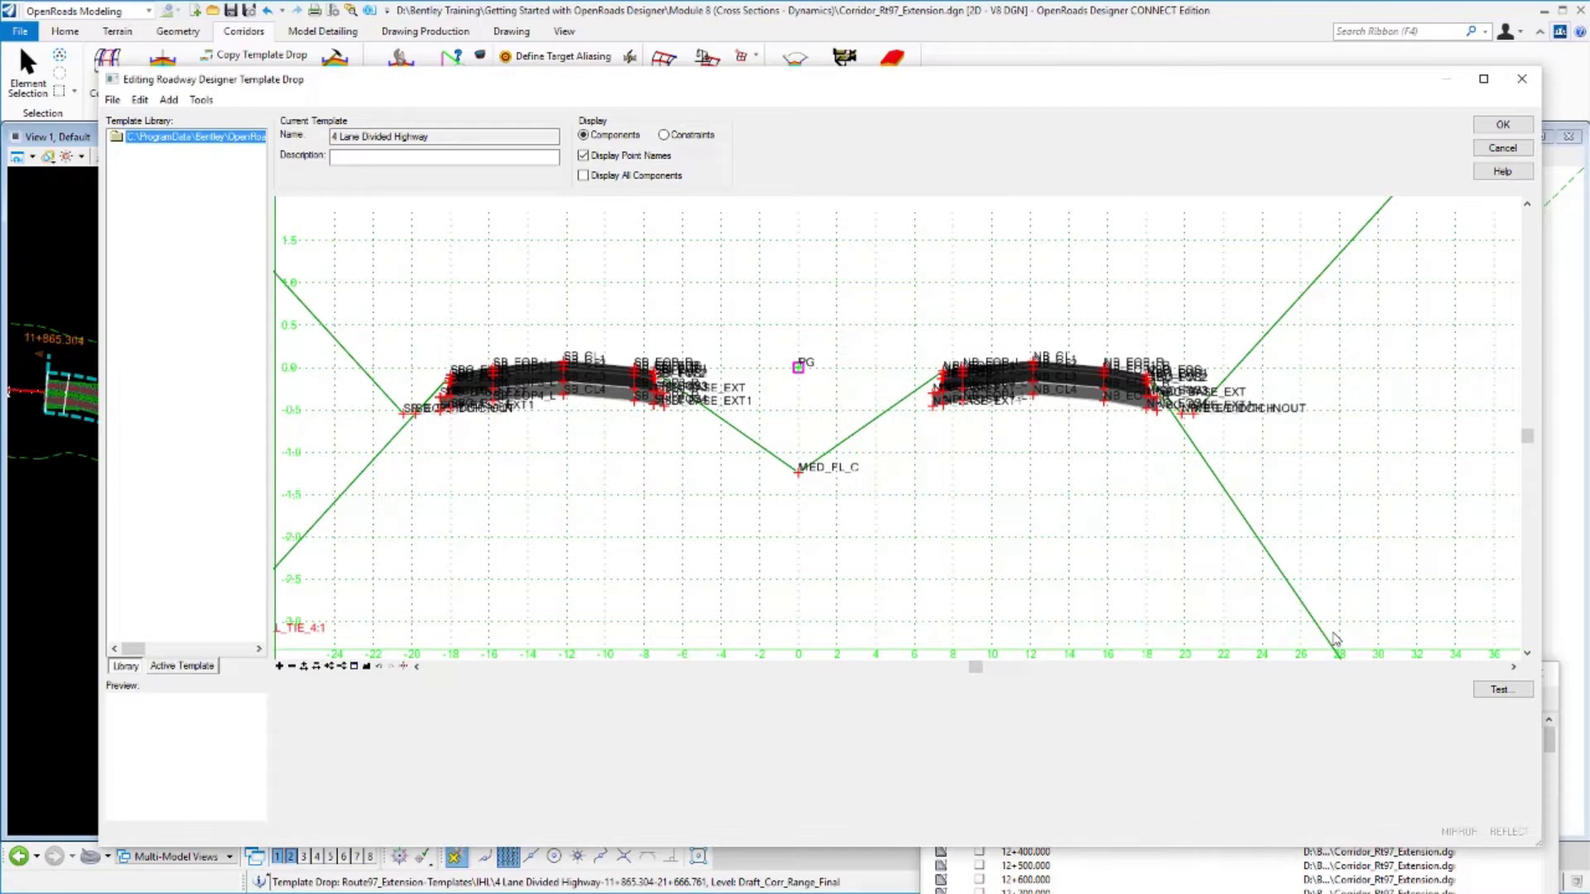
{"action": "left_click", "coordinate": [1503, 124]}
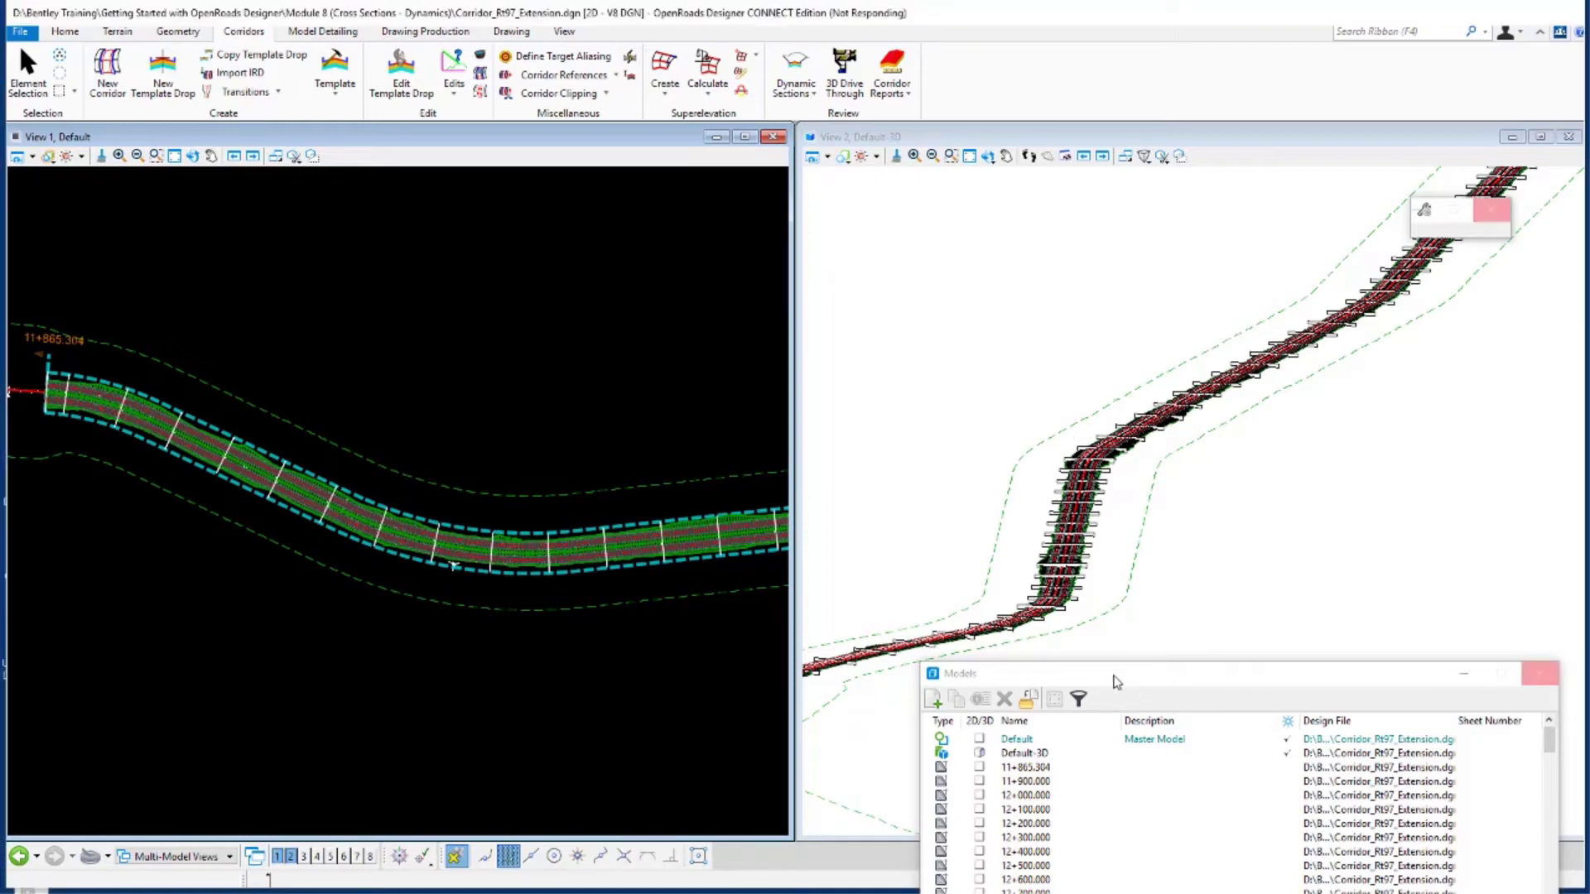
Move the Models dialog to the centre and scroll its list to the 17+500 model.
{"action": "left_click_drag", "start_coordinate": [1114, 681], "coordinate": [903, 311]}
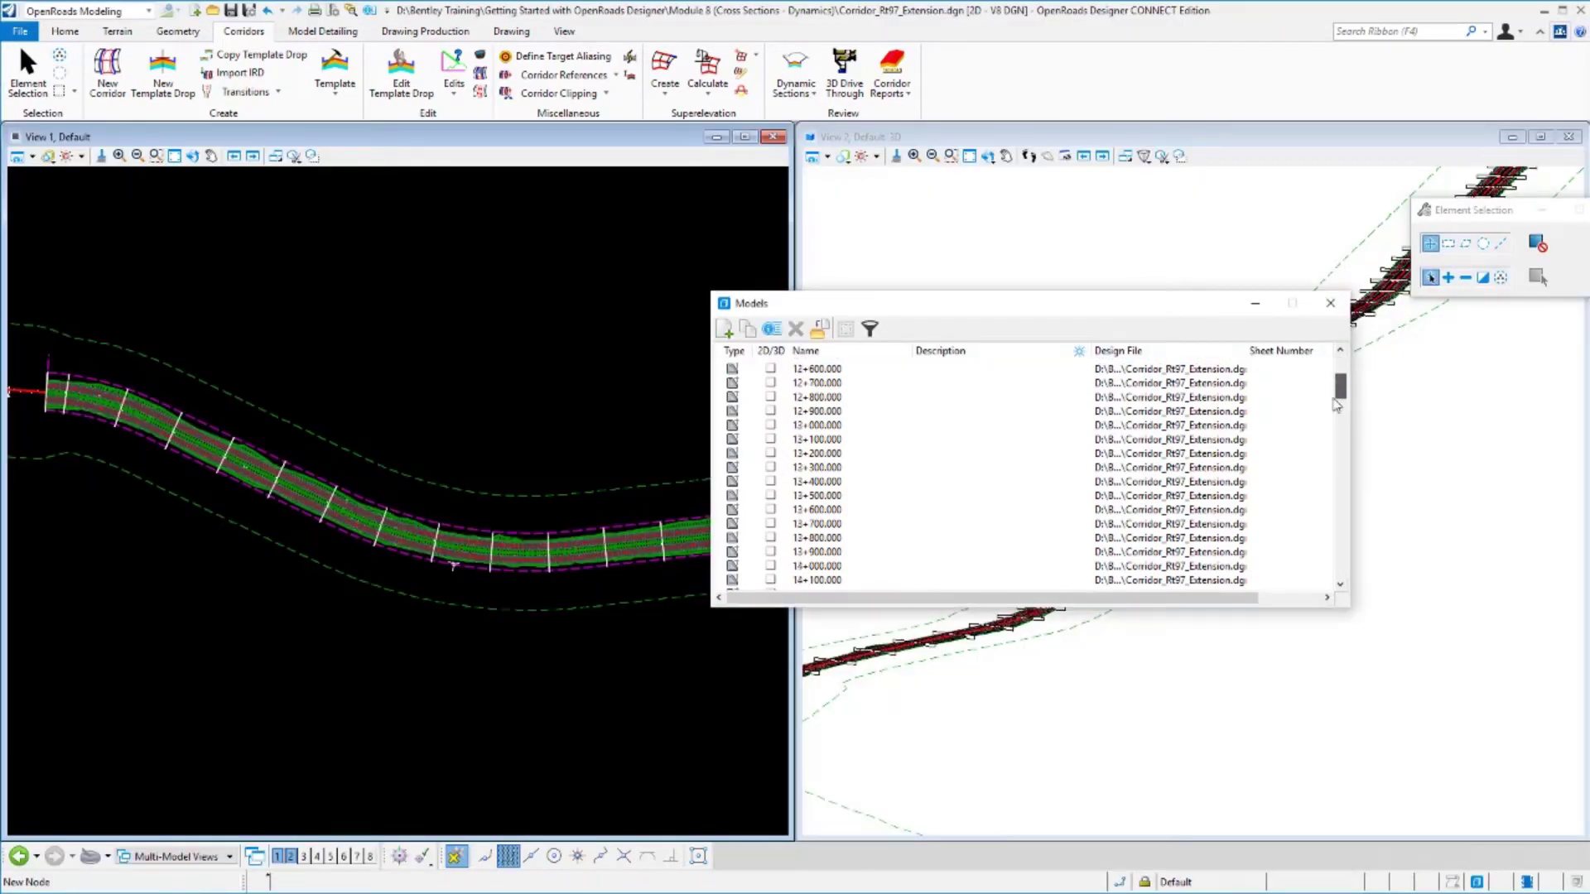
{"action": "left_click_drag", "start_coordinate": [1340, 371], "coordinate": [1339, 475]}
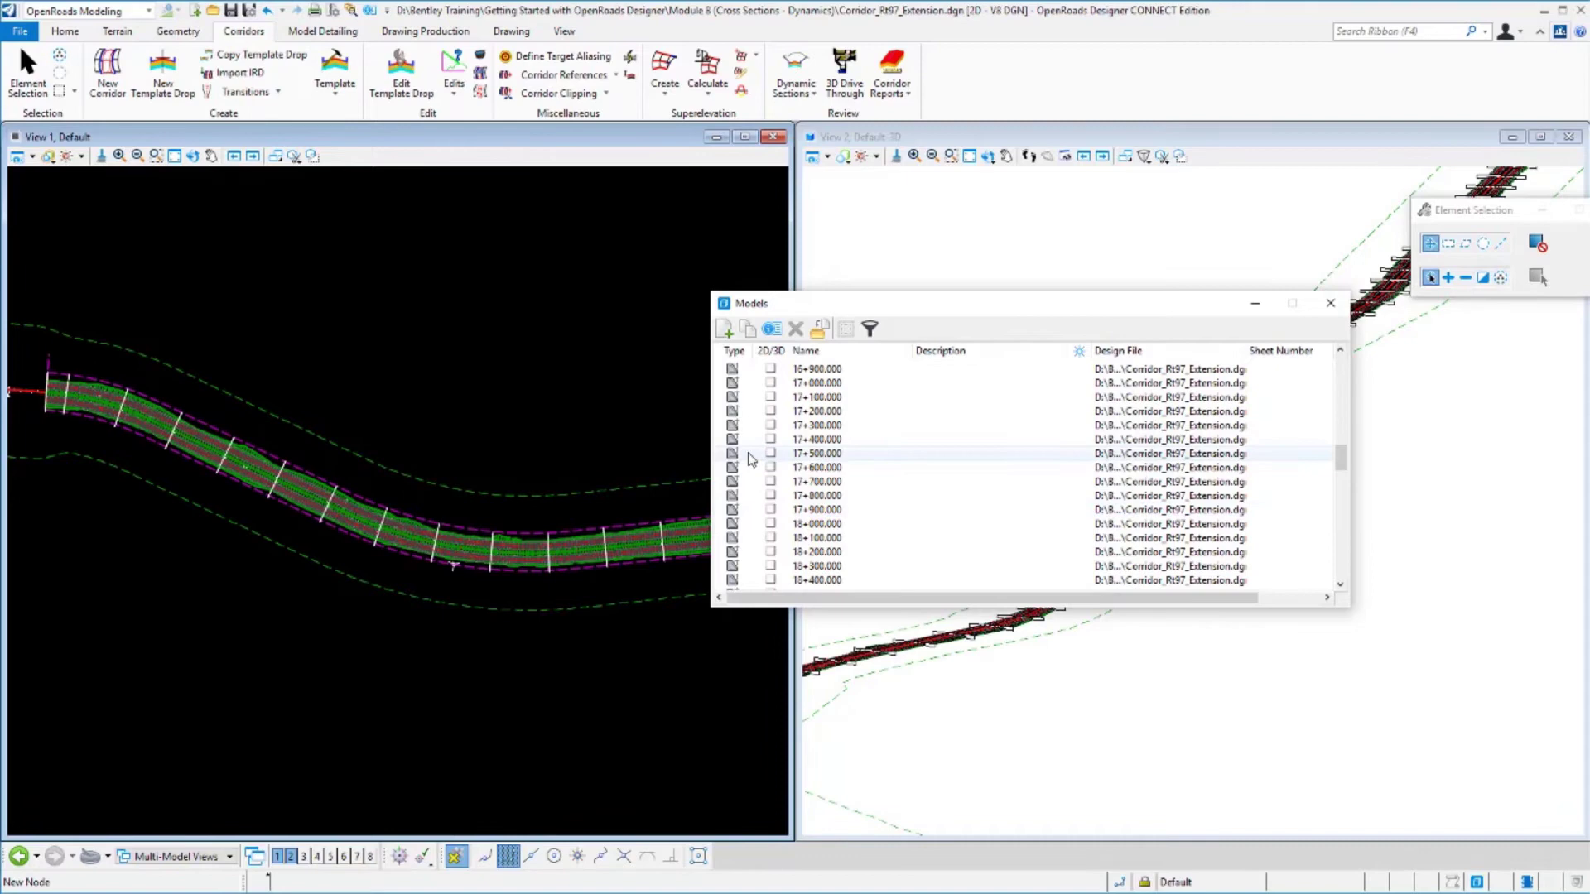
Open the 17+500 cross-section model, fit it to the view, and close Models.
{"action": "double_click", "coordinate": [806, 455]}
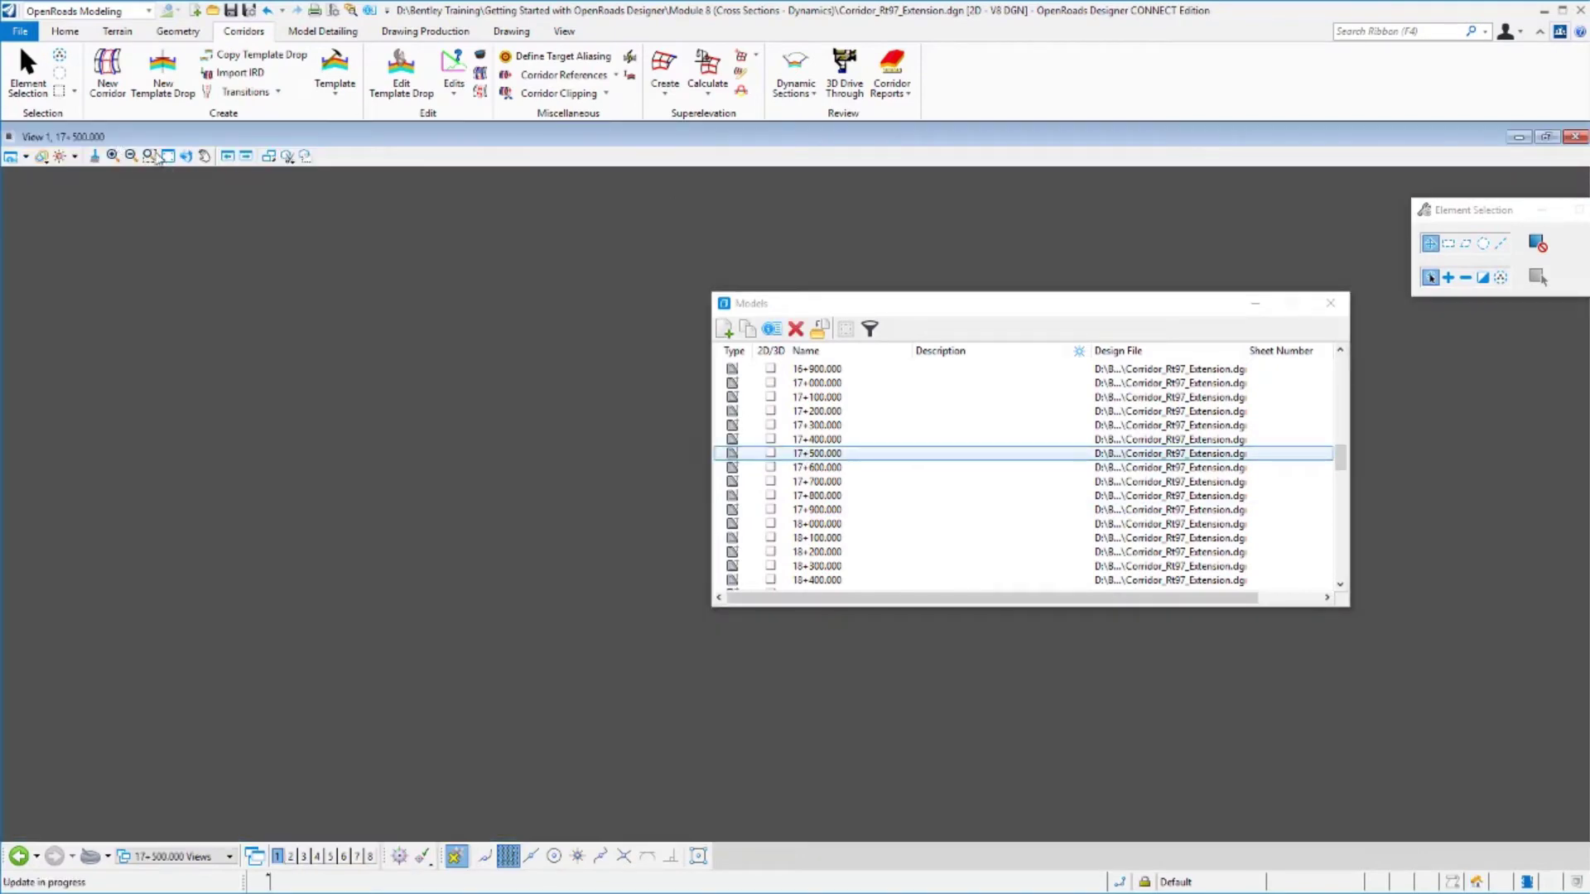
{"action": "left_click", "coordinate": [168, 156]}
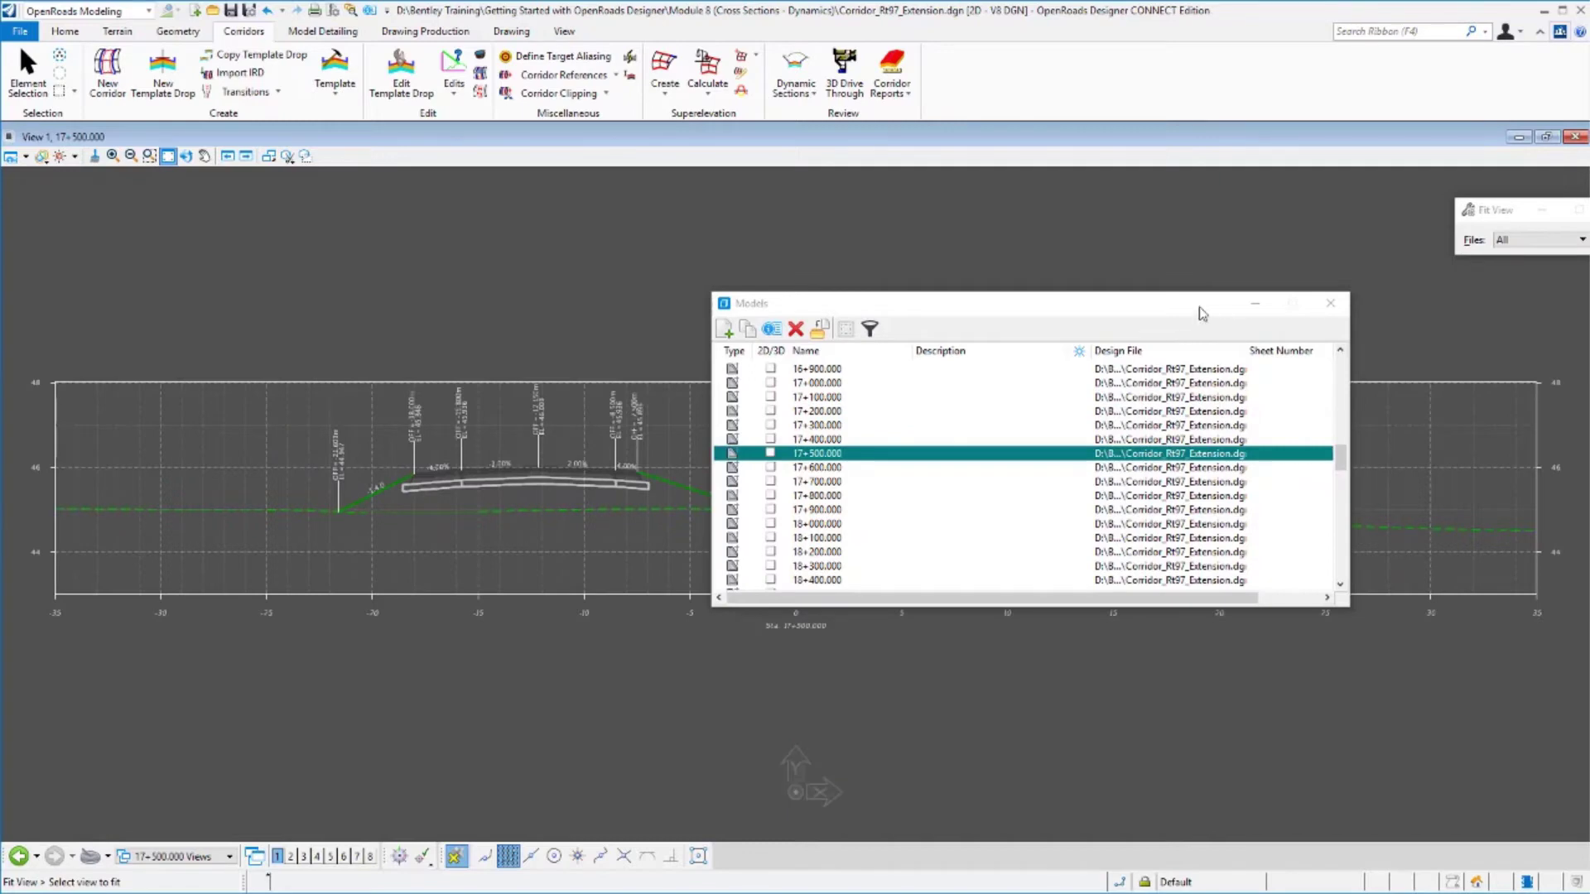
{"action": "left_click_drag", "start_coordinate": [1198, 306], "coordinate": [877, 271]}
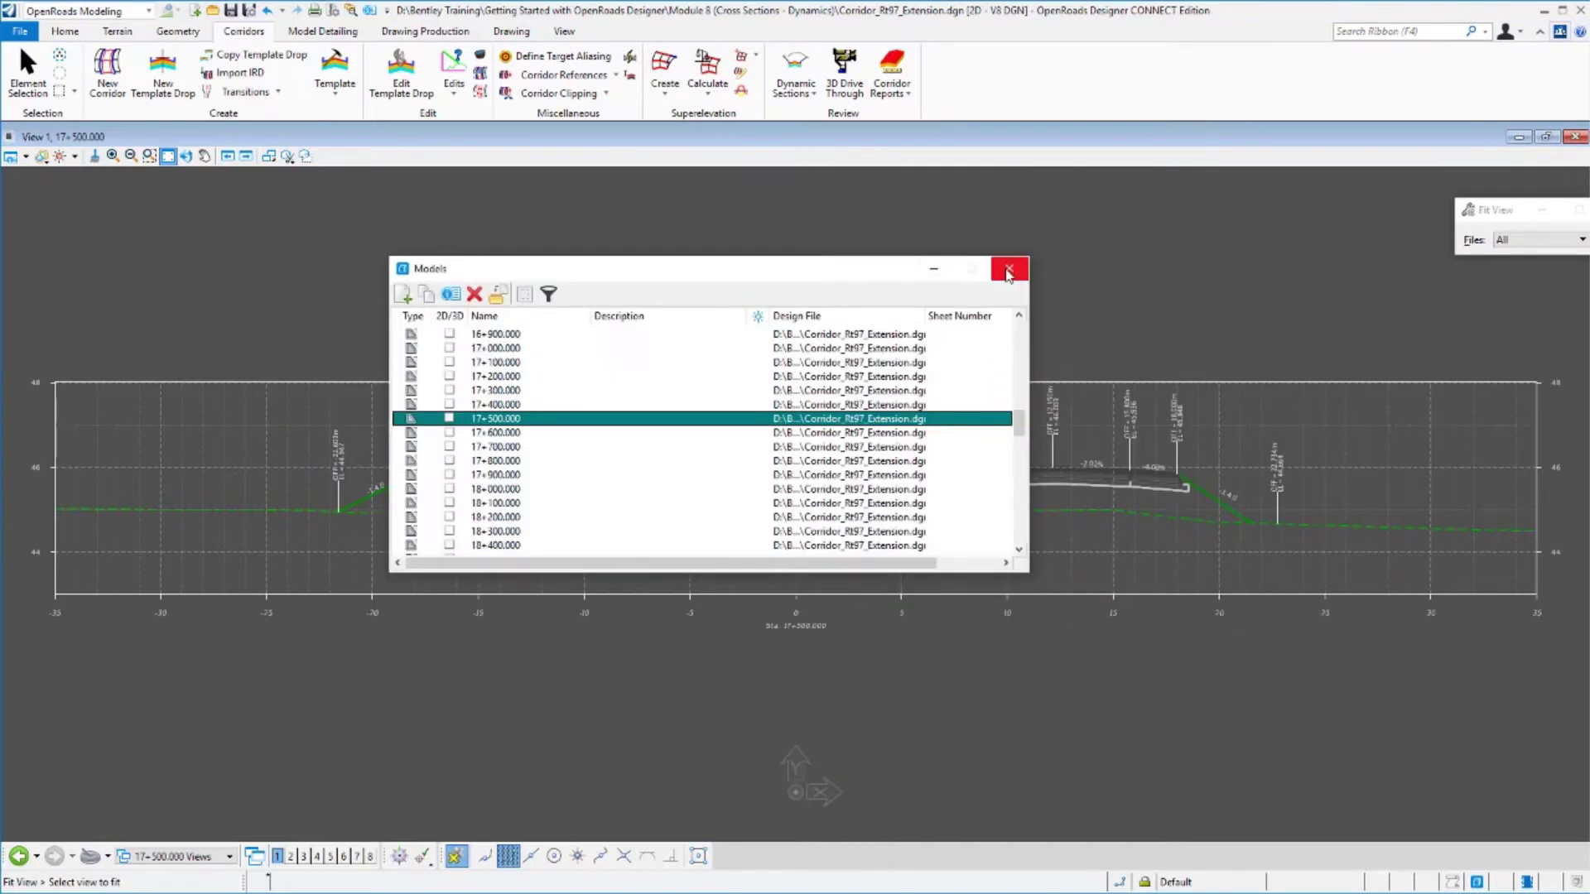
{"action": "left_click", "coordinate": [1008, 270]}
Zoom and pan to frame both carriageways of the rebuilt 17+500.000 cross section.
{"action": "scroll", "coordinate": [1258, 505], "scroll_direction": "up", "scroll_amount": 4}
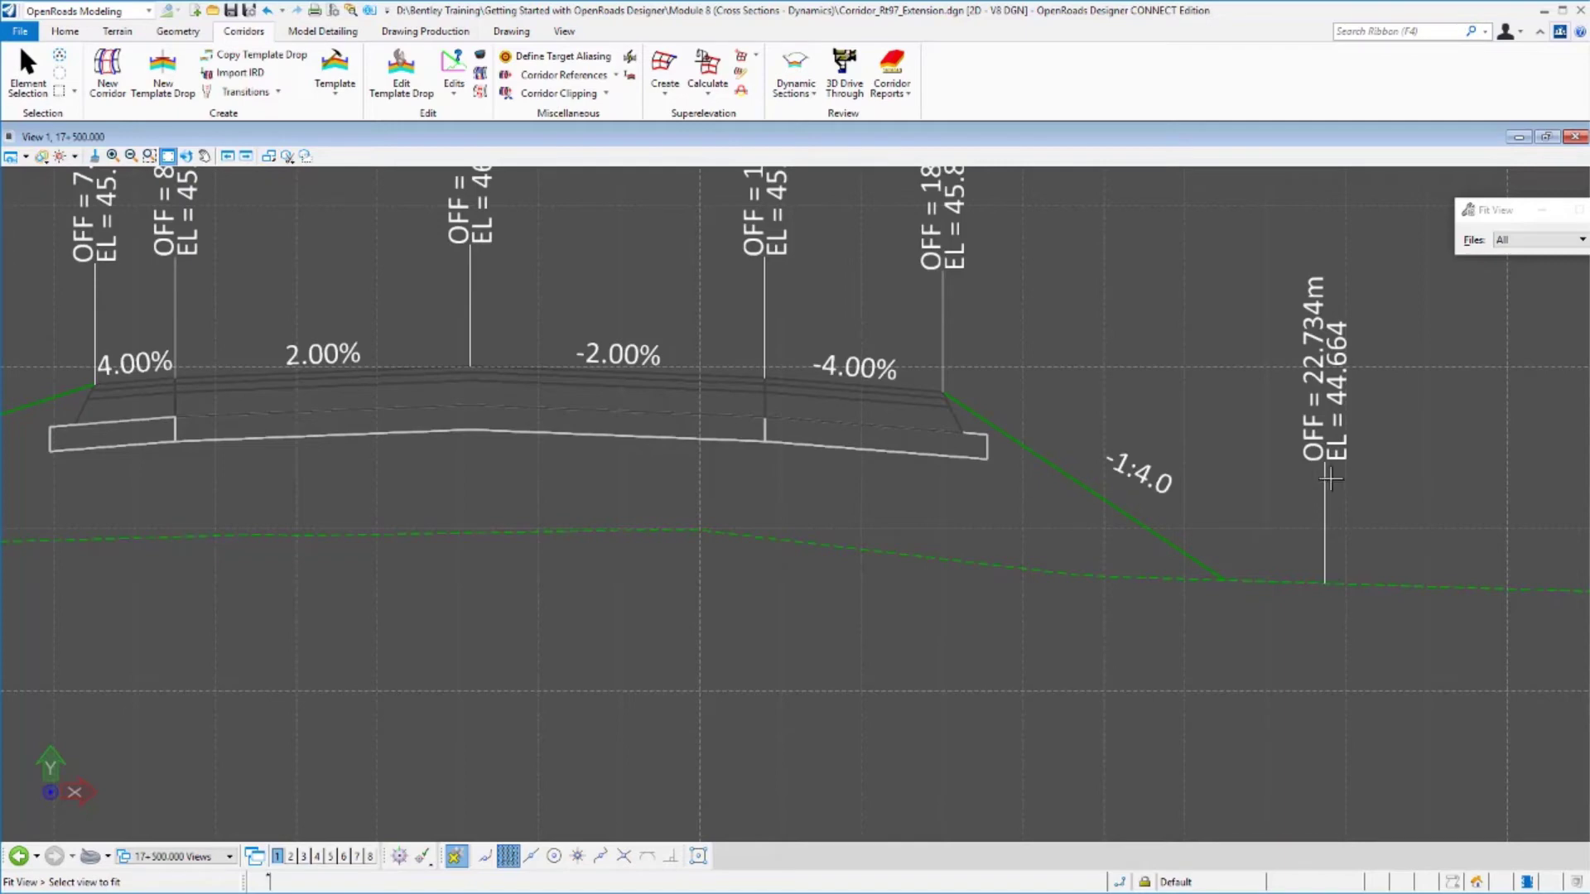
{"action": "left_click", "coordinate": [1338, 564]}
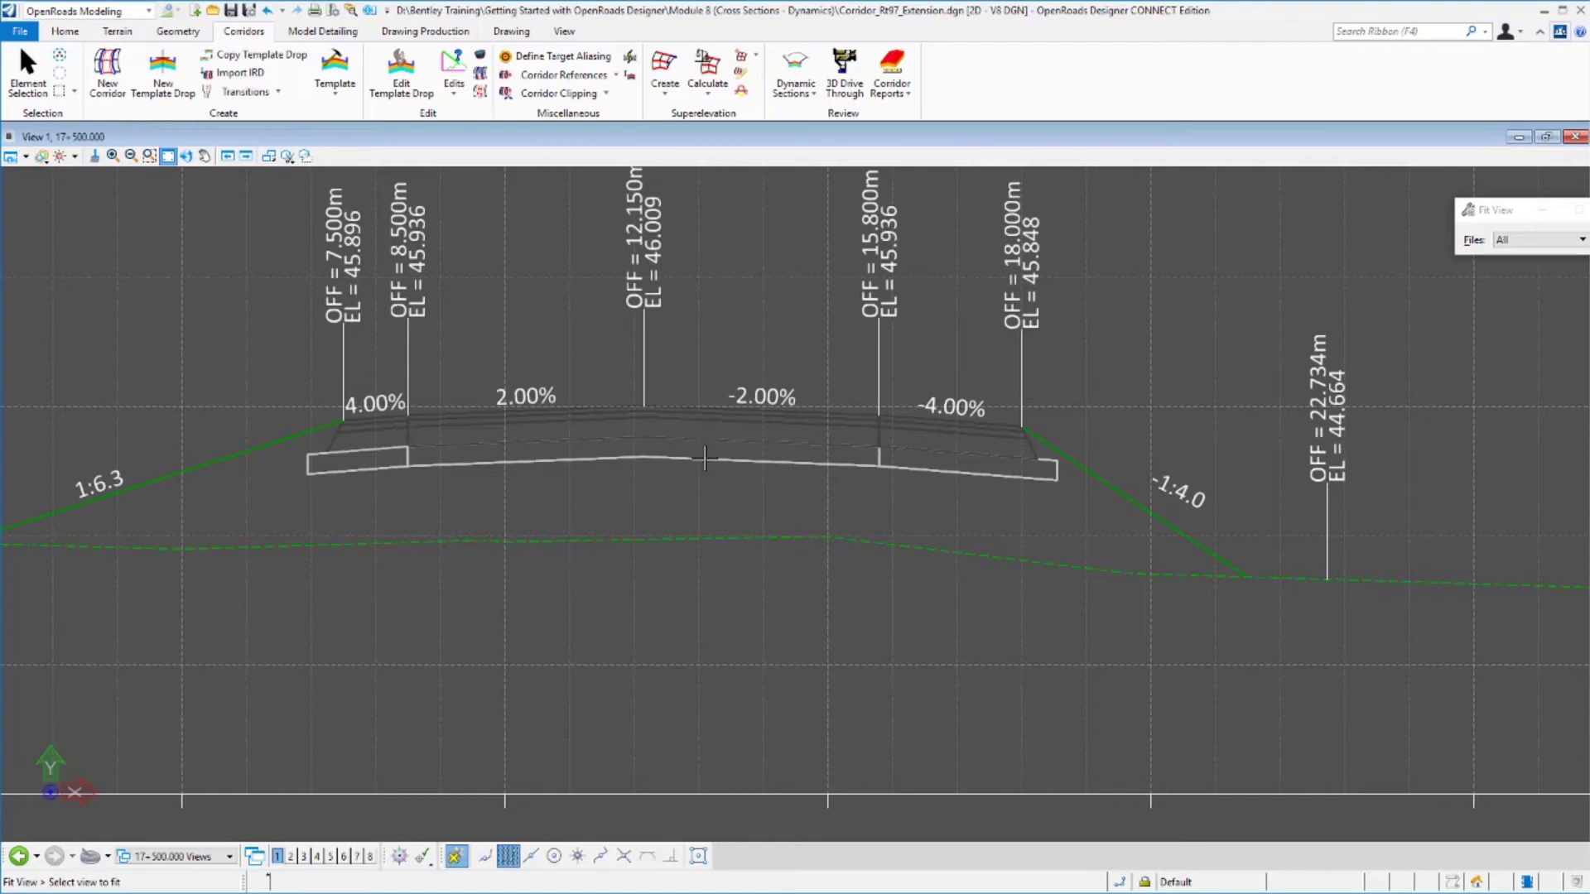
{"action": "left_click", "coordinate": [702, 451]}
{"action": "scroll", "coordinate": [708, 504], "scroll_direction": "down", "scroll_amount": 3}
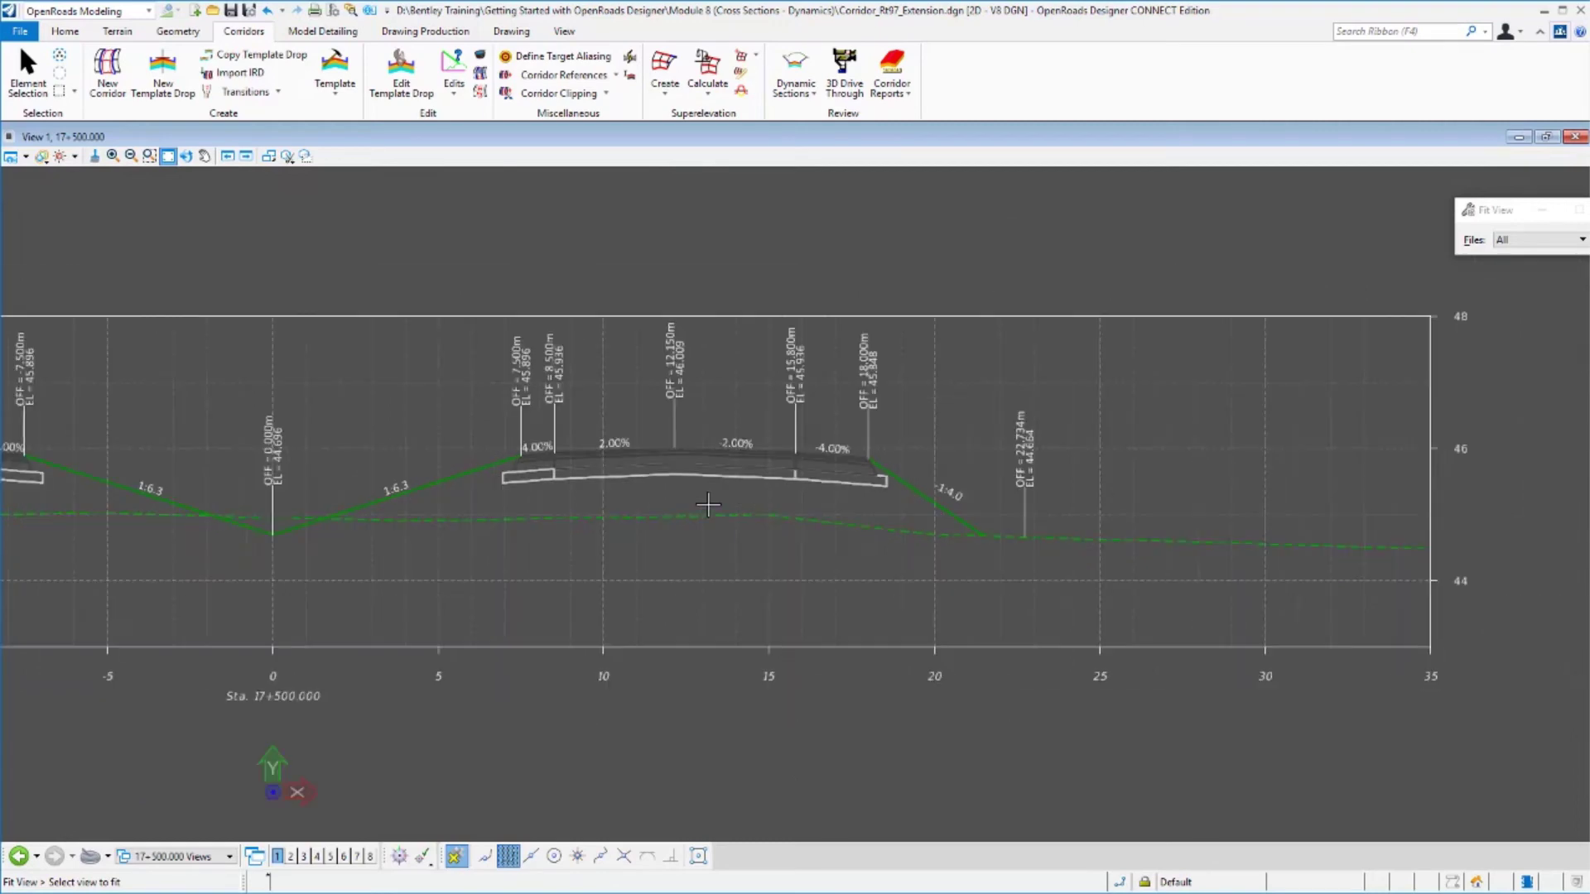
{"action": "middle_click_drag", "start_coordinate": [710, 504], "coordinate": [751, 495]}
{"action": "left_click_drag", "start_coordinate": [751, 495], "coordinate": [924, 490]}
{"action": "right_click", "coordinate": [927, 493]}
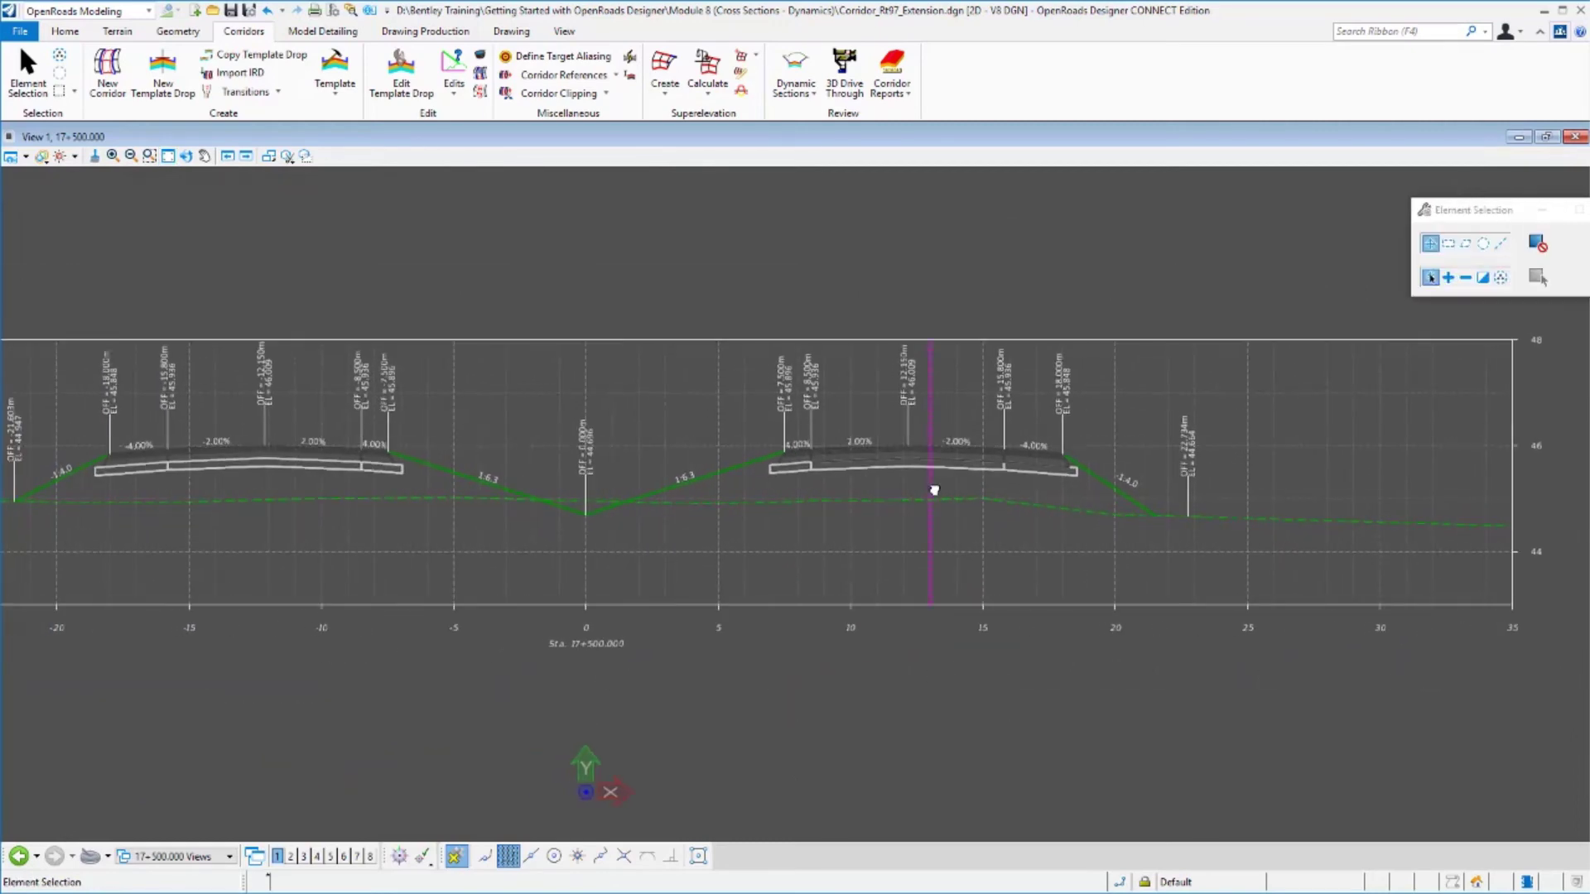
{"action": "scroll", "coordinate": [935, 491], "scroll_direction": "down", "scroll_amount": 1}
{"action": "middle_click_drag", "start_coordinate": [654, 468], "coordinate": [811, 446]}
{"action": "right_click", "coordinate": [811, 445]}
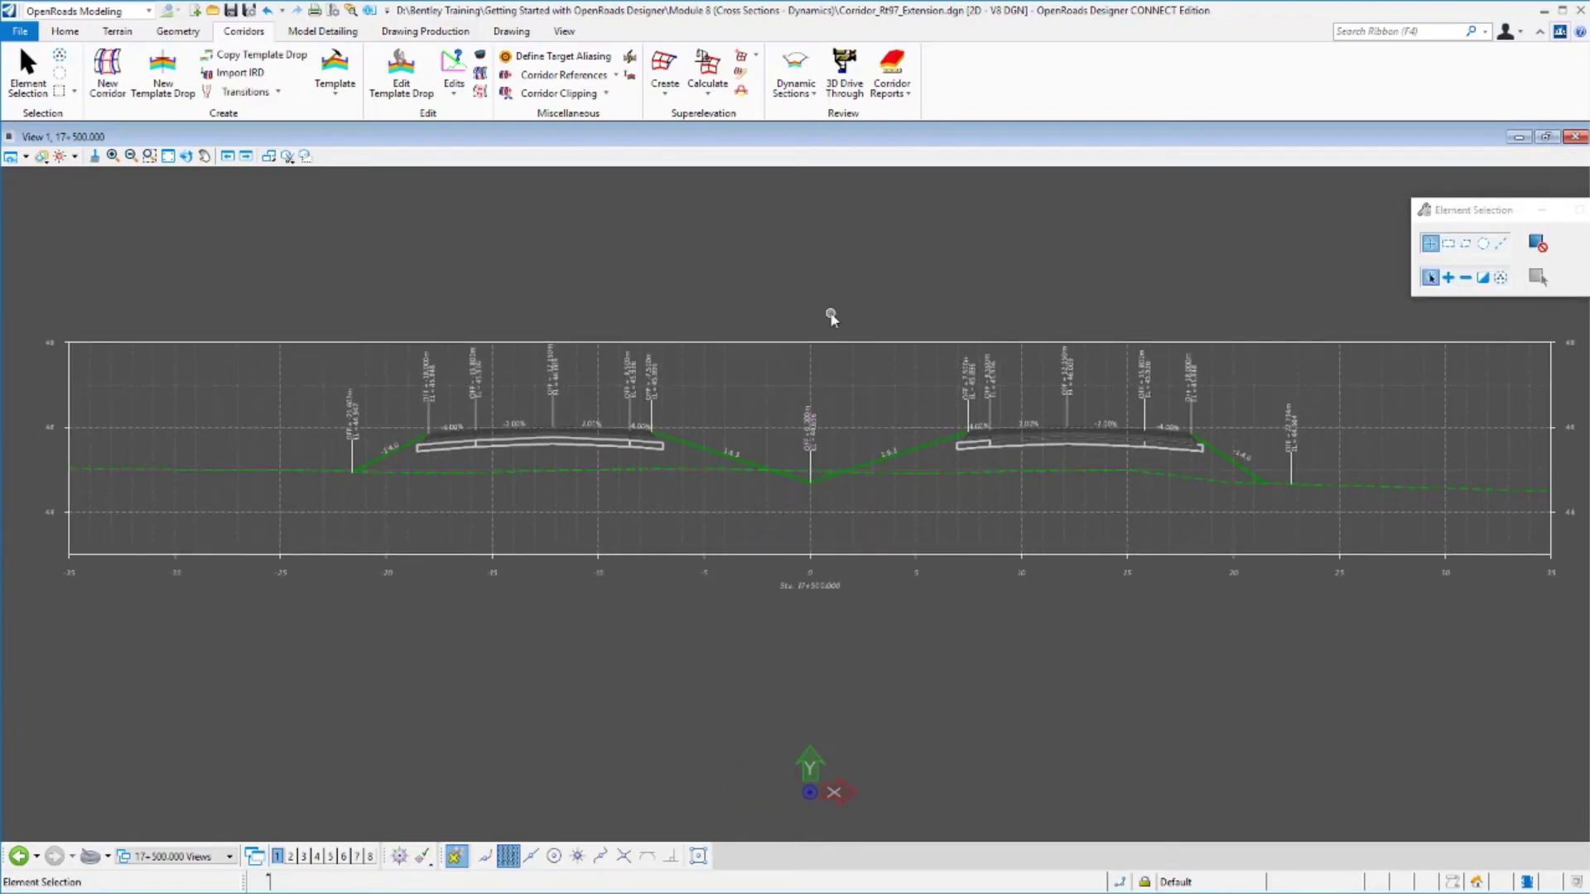
{"action": "left_click", "coordinate": [414, 33]}
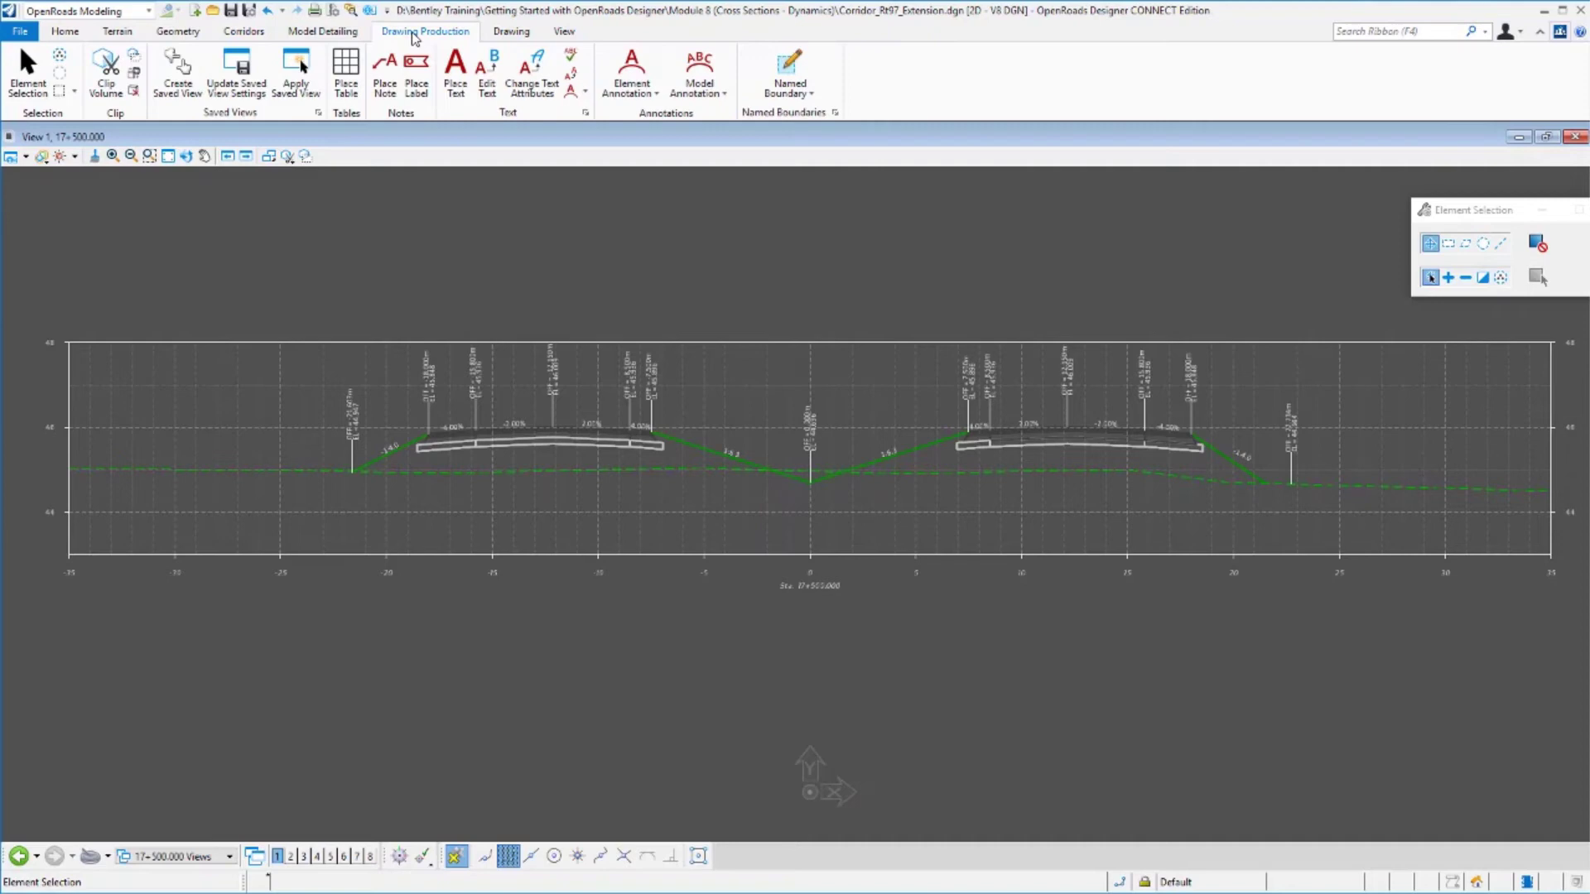
Remove Model Annotations from All Drawing Models, clearing the old 17+500 labels and grid.
{"action": "left_click", "coordinate": [705, 95]}
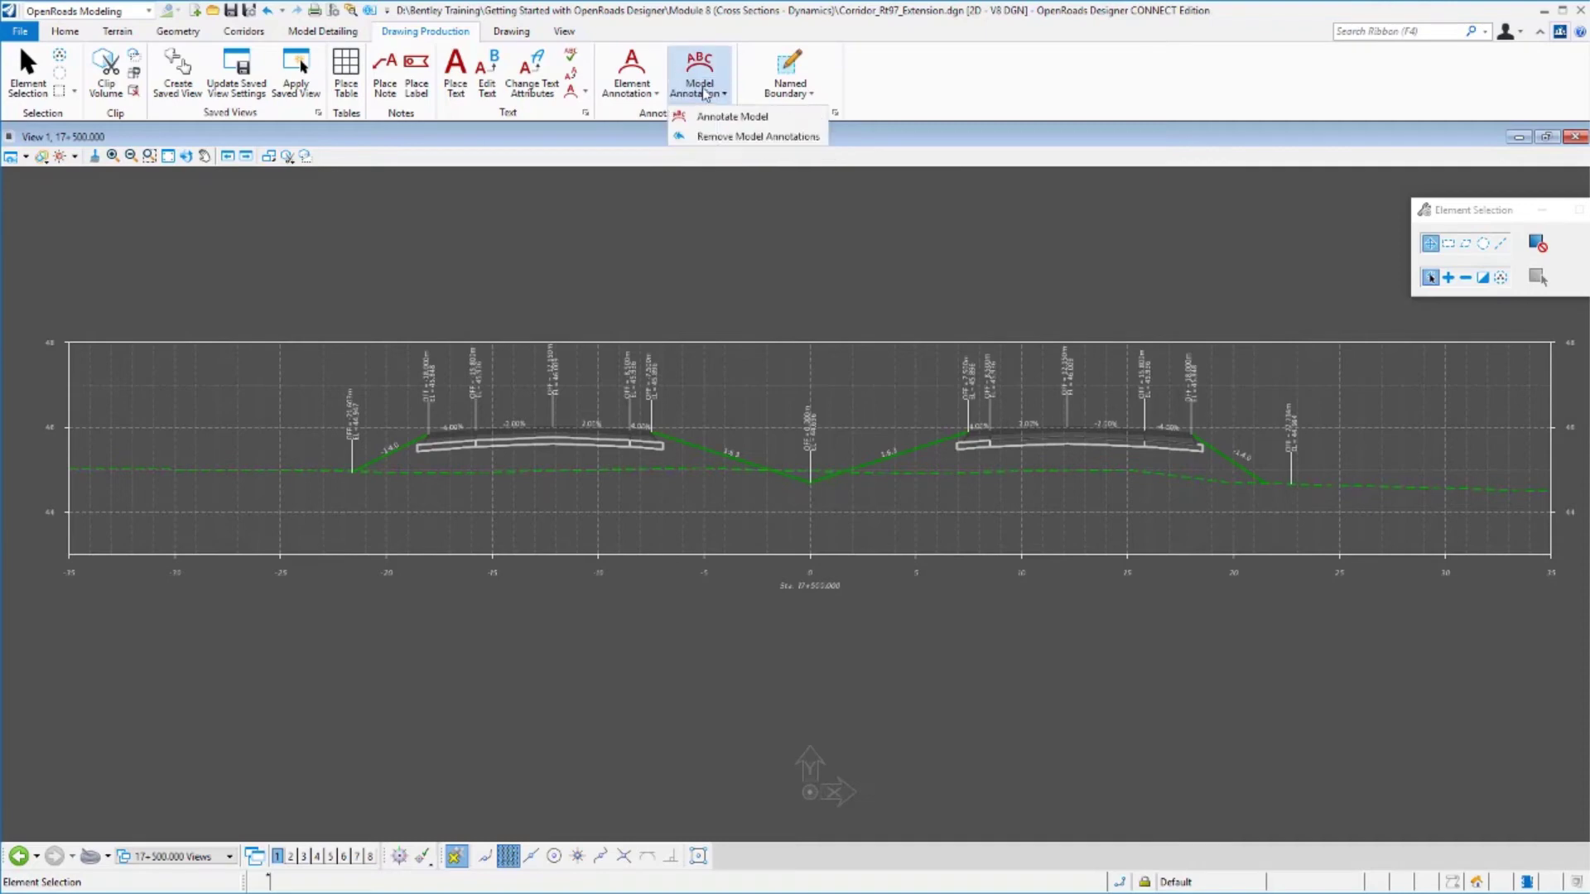
{"action": "left_click", "coordinate": [722, 137]}
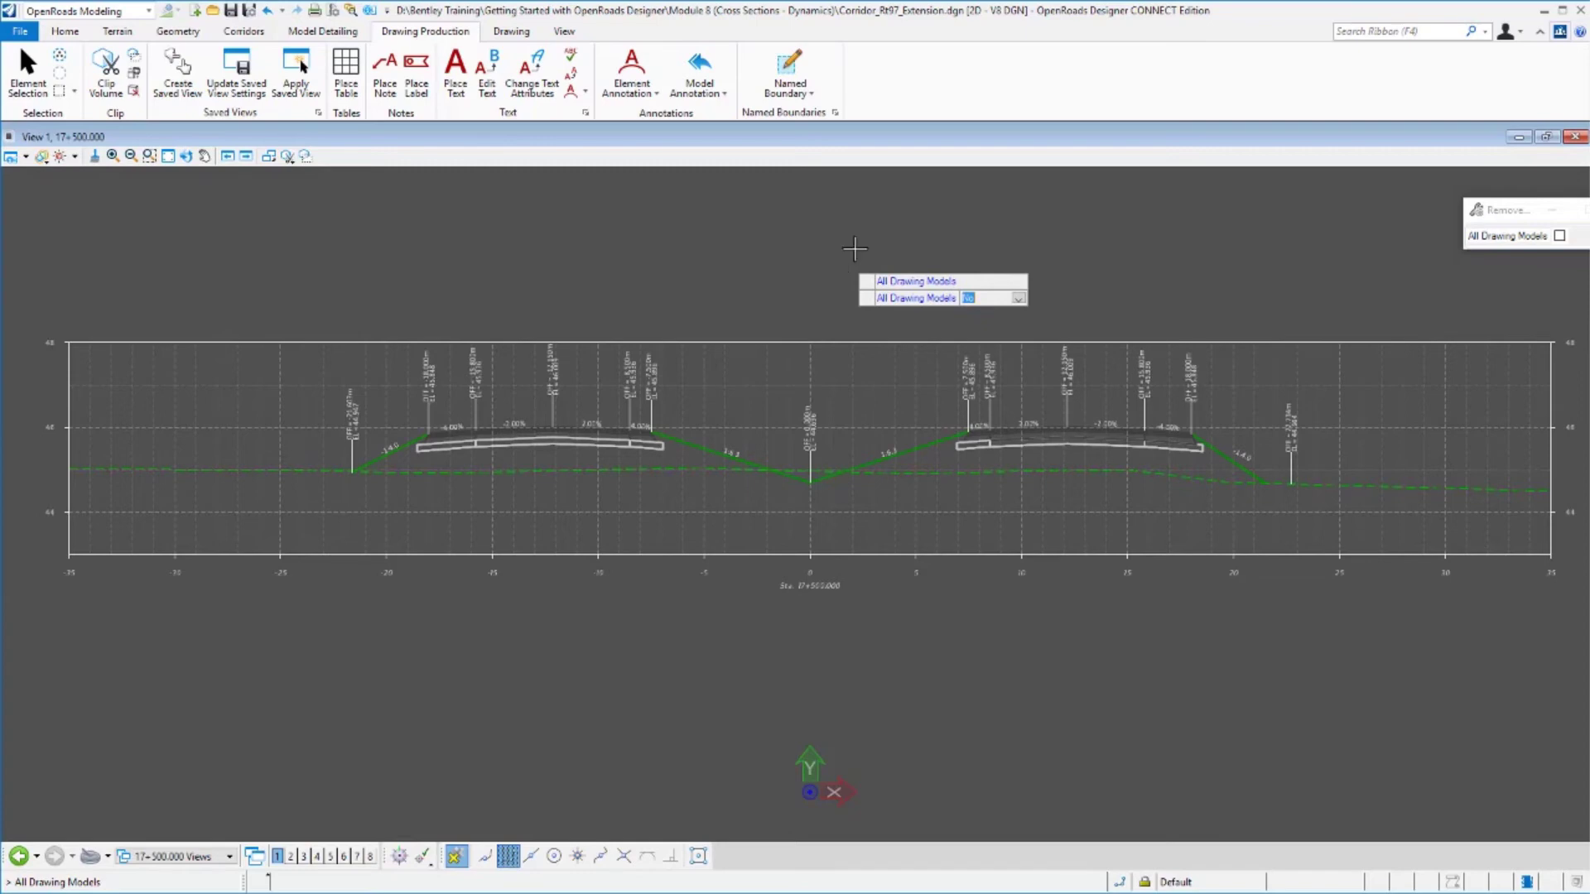
{"action": "left_click", "coordinate": [845, 254]}
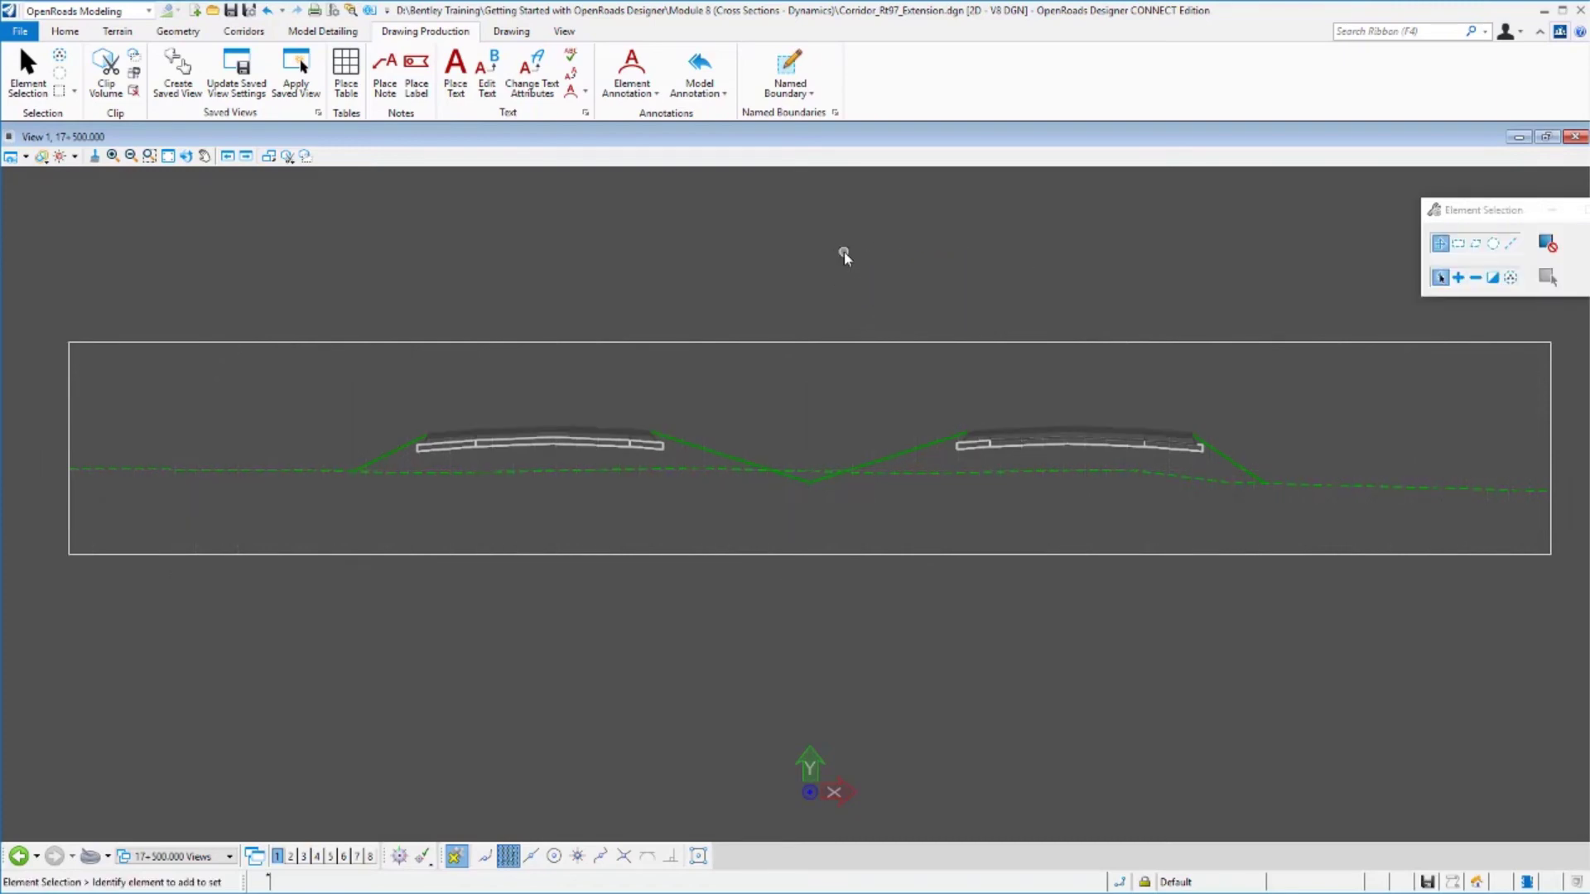
{"action": "left_click", "coordinate": [699, 89]}
Annotate All Drawing Models using the XS Grid w/ Annotation group.
{"action": "left_click", "coordinate": [710, 118]}
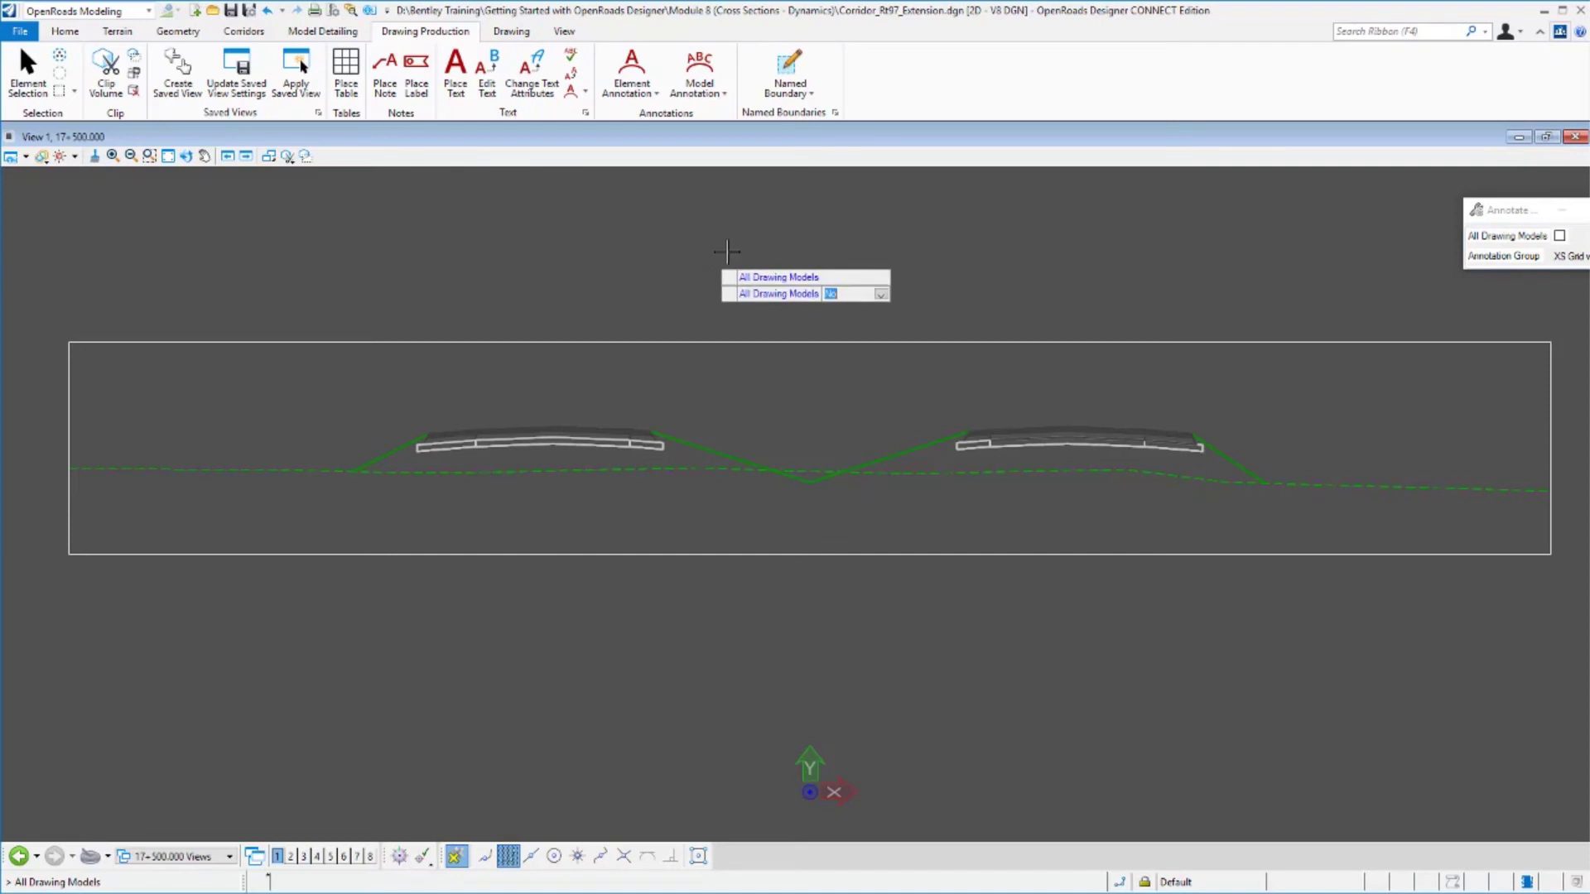
{"action": "left_click", "coordinate": [756, 248]}
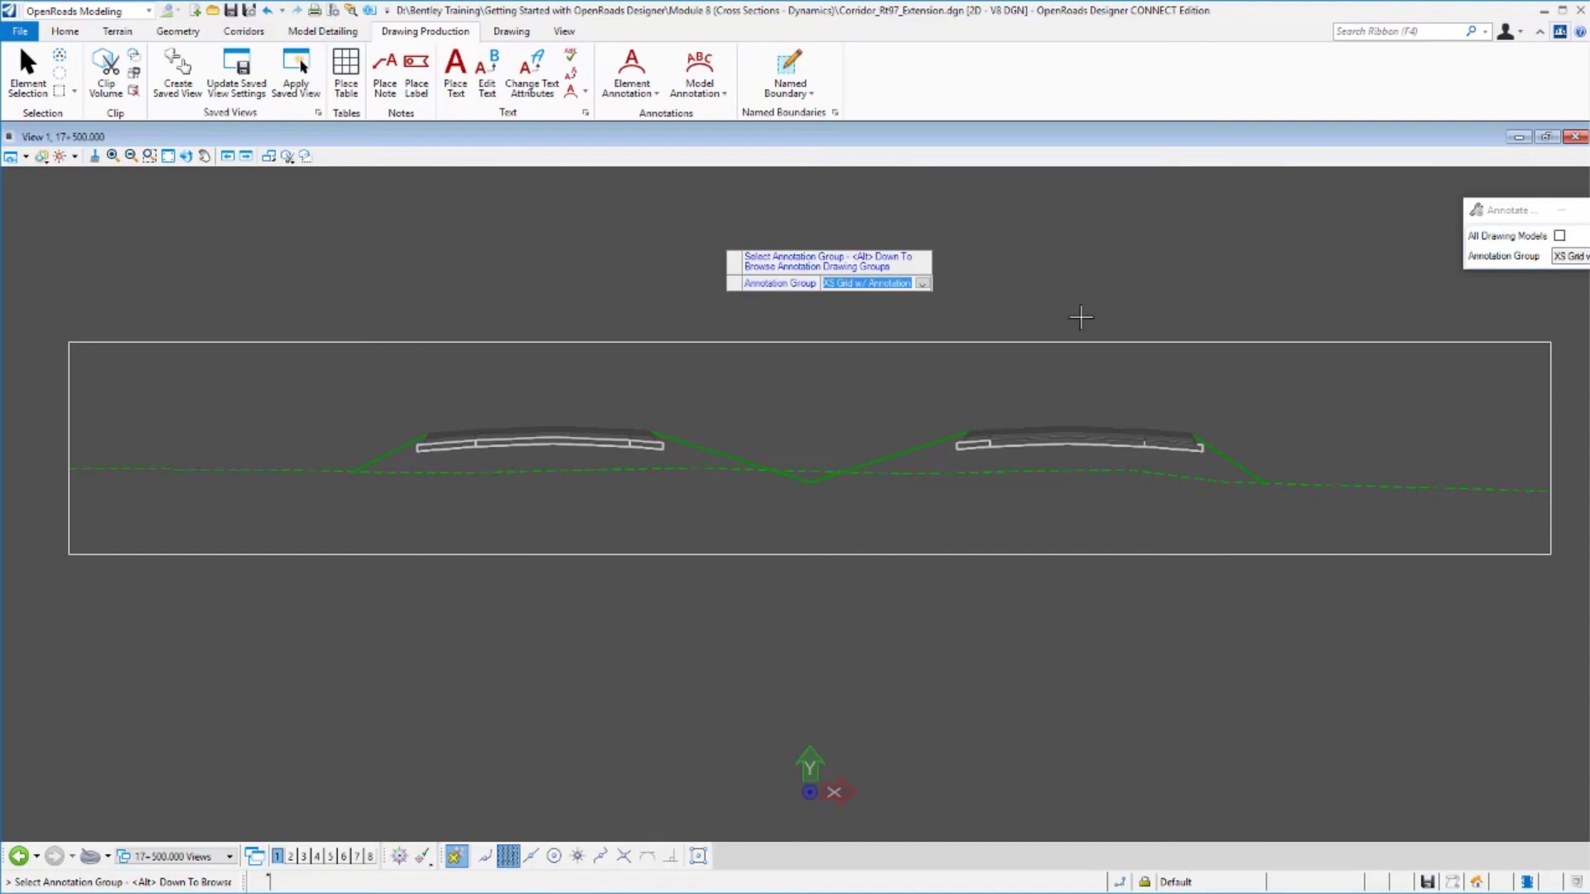
{"action": "left_click", "coordinate": [1081, 318]}
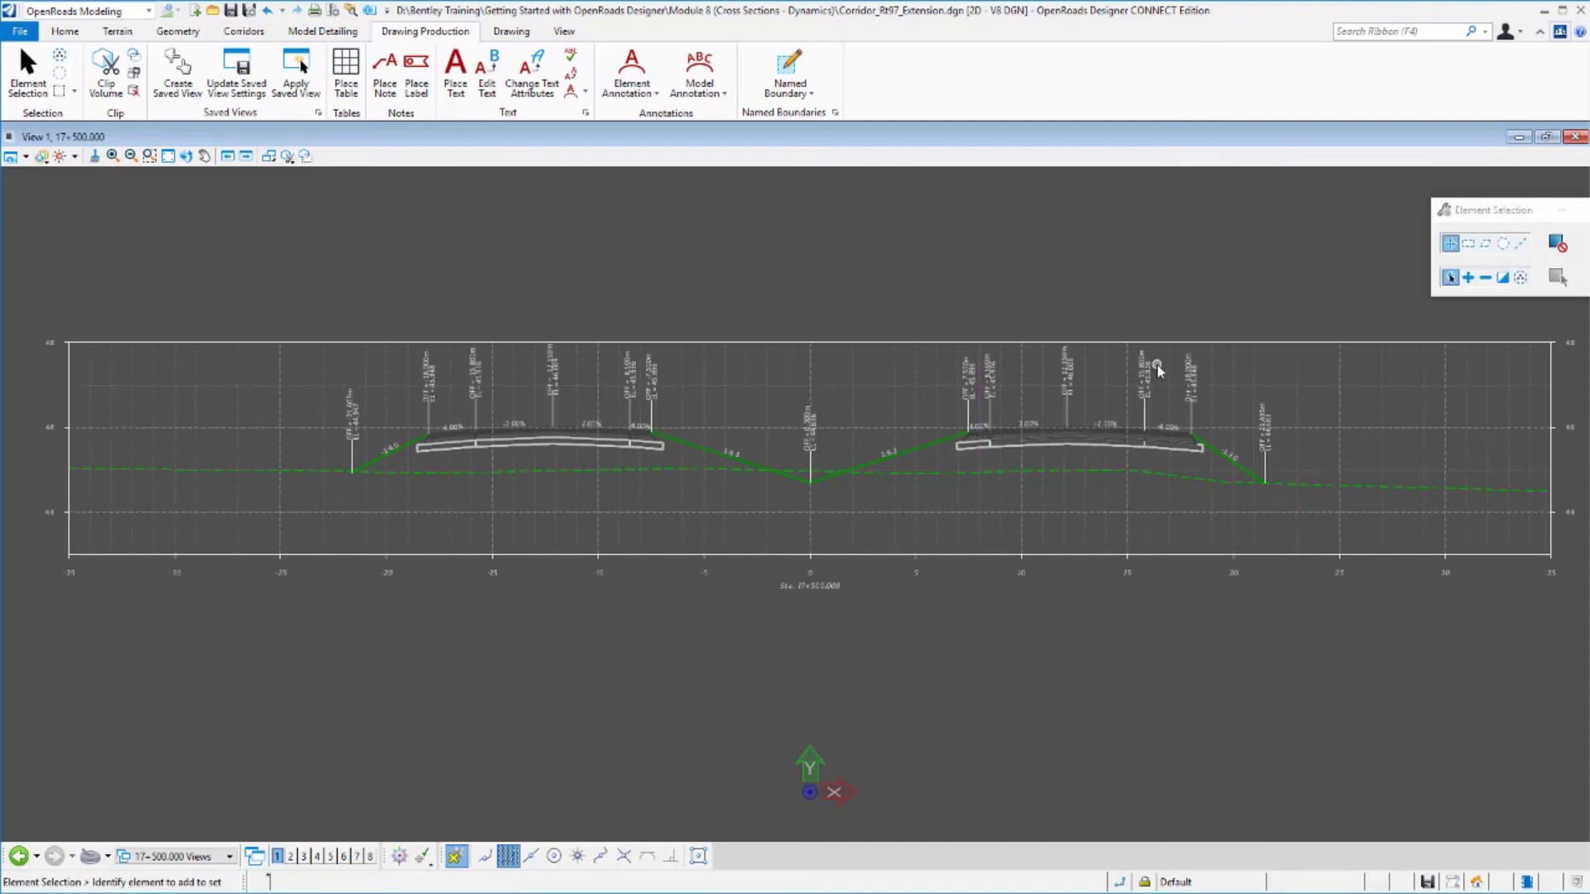
{"action": "scroll", "coordinate": [1317, 464], "scroll_direction": "up", "scroll_amount": 4}
{"action": "scroll", "coordinate": [1317, 464], "scroll_direction": "up", "scroll_amount": 2}
{"action": "scroll", "coordinate": [1317, 463], "scroll_direction": "down", "scroll_amount": 1}
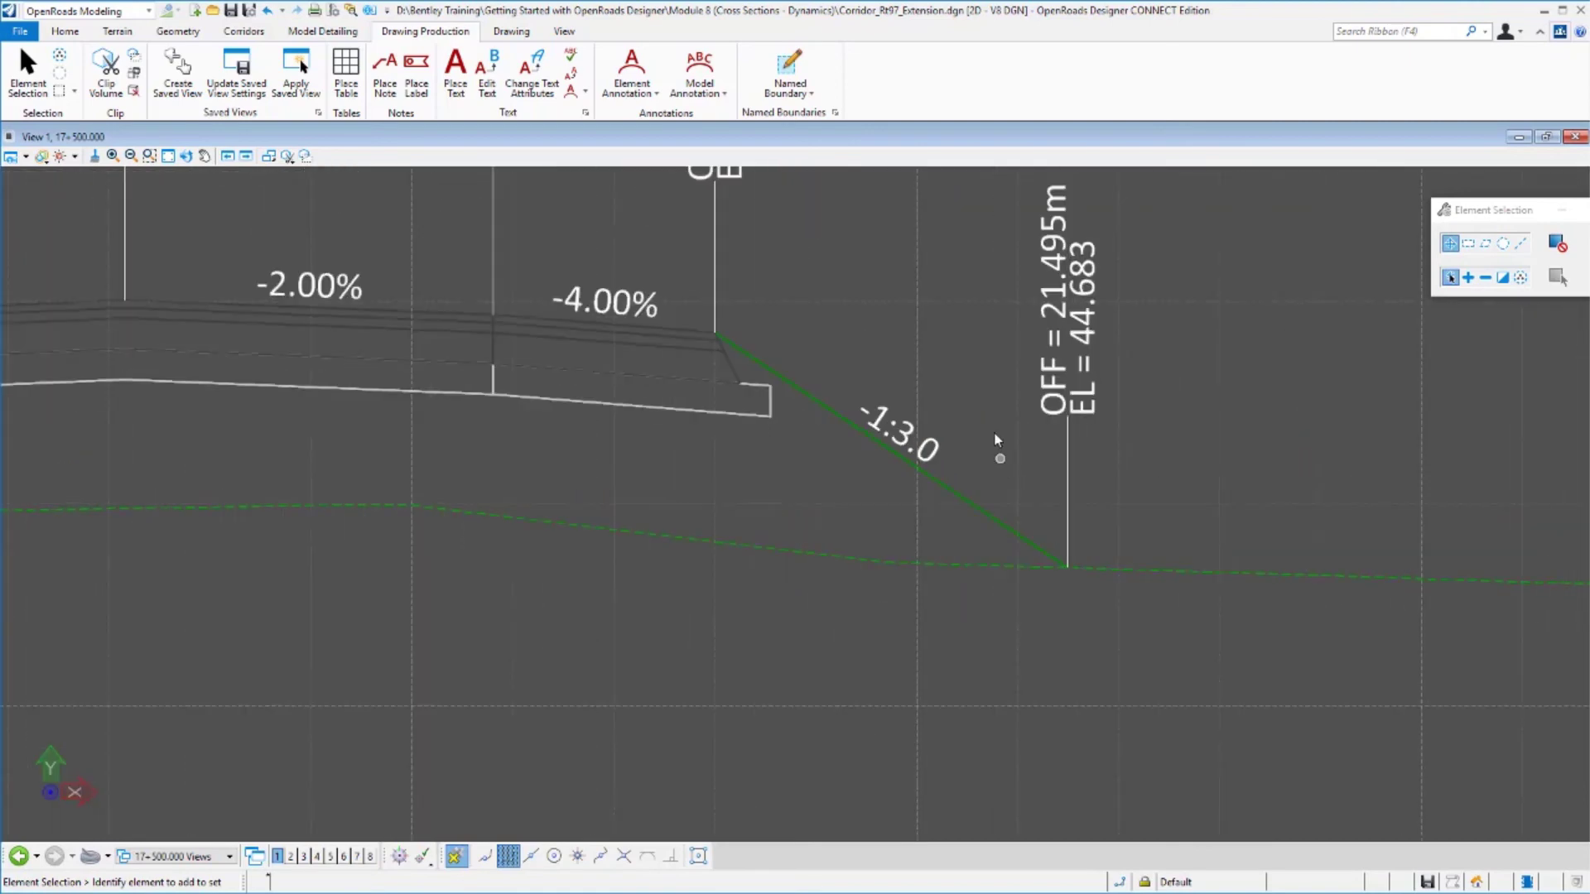
{"action": "scroll", "coordinate": [867, 391], "scroll_direction": "down", "scroll_amount": 1}
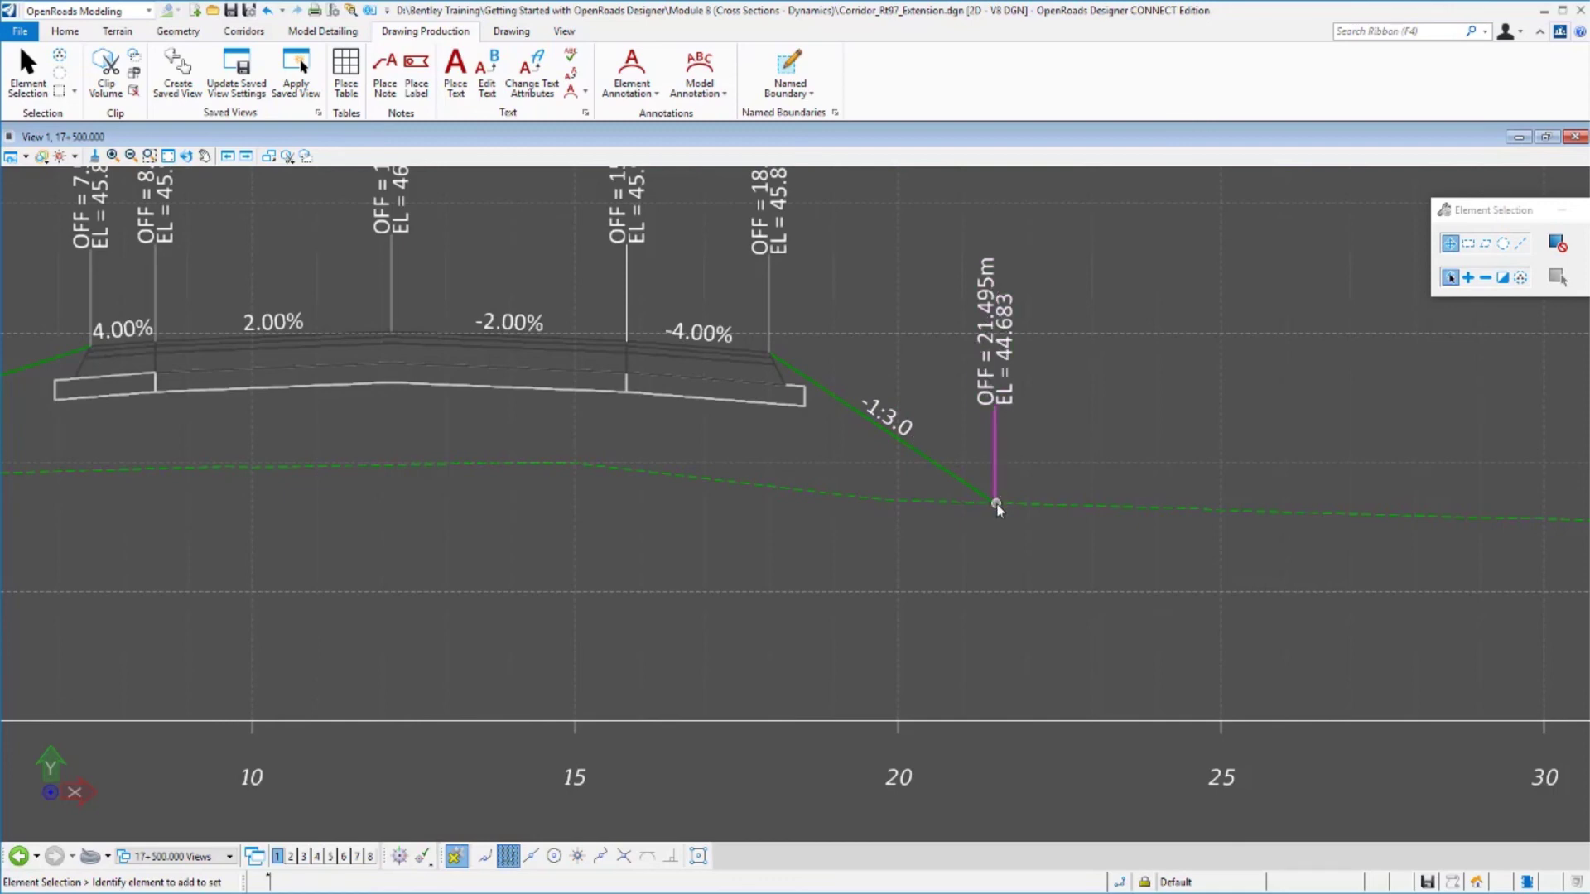
{"action": "scroll", "coordinate": [997, 508], "scroll_direction": "down", "scroll_amount": 1}
{"action": "scroll", "coordinate": [996, 507], "scroll_direction": "down", "scroll_amount": 1}
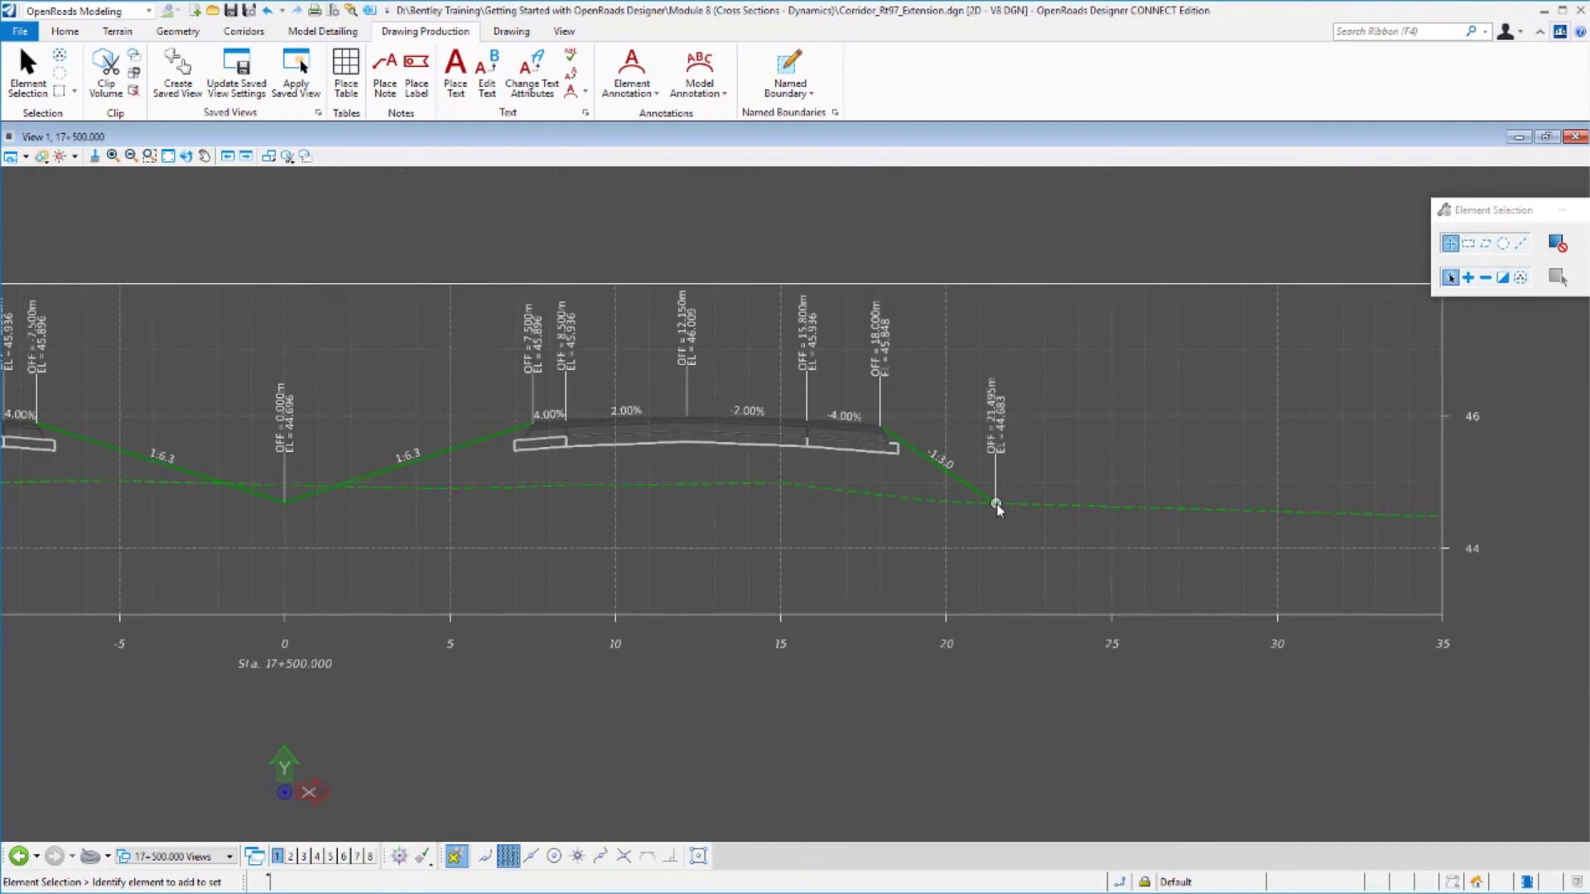